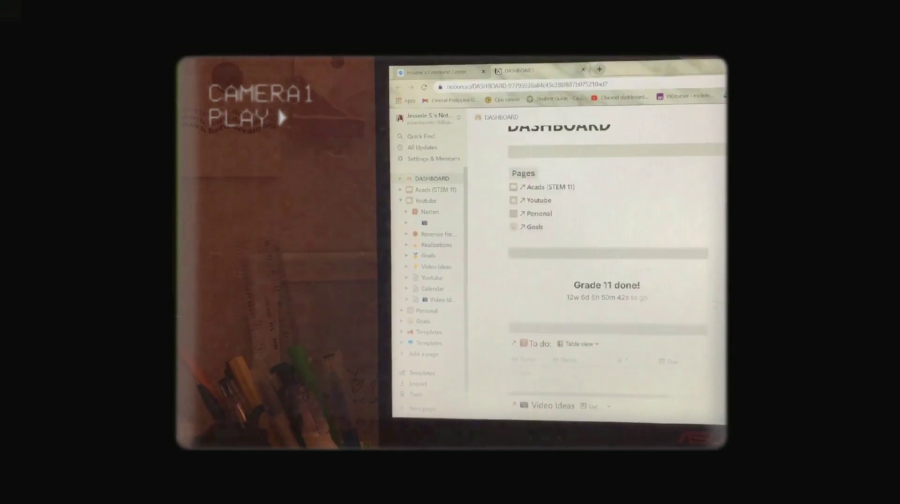
Step: Browse the My Day and Planned lists in a widened To Do window
{"action": "scroll", "coordinate": [609, 234], "scroll_direction": "down", "scroll_amount": 10}
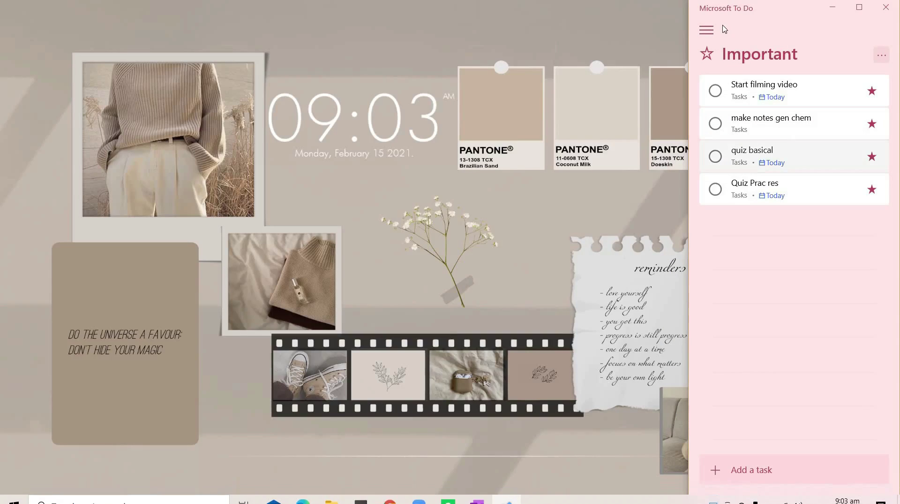
{"action": "left_click", "coordinate": [707, 31]}
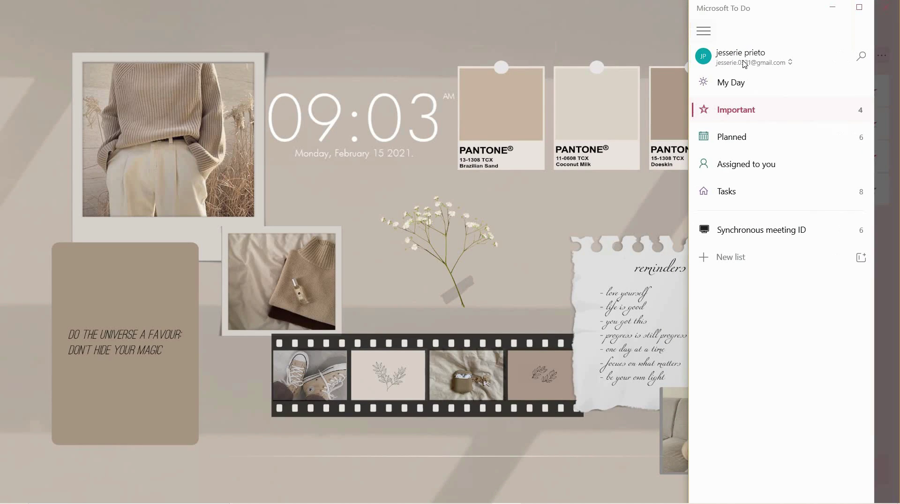
{"action": "left_click", "coordinate": [737, 85]}
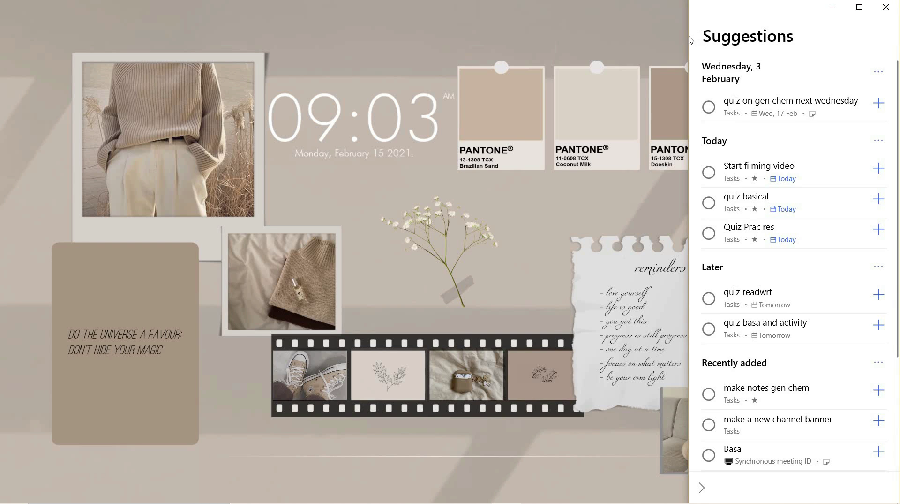
{"action": "left_click_drag", "start_coordinate": [690, 40], "coordinate": [468, 40]}
{"action": "left_click", "coordinate": [498, 28]}
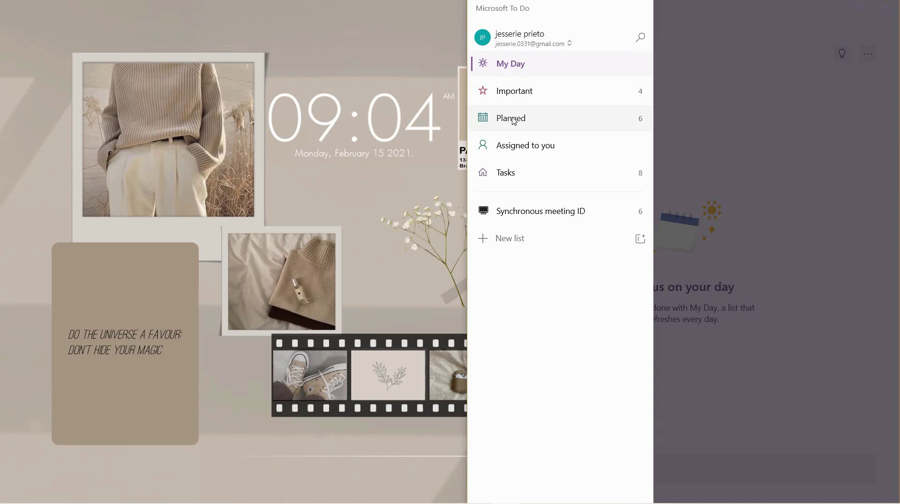
{"action": "left_click", "coordinate": [563, 117]}
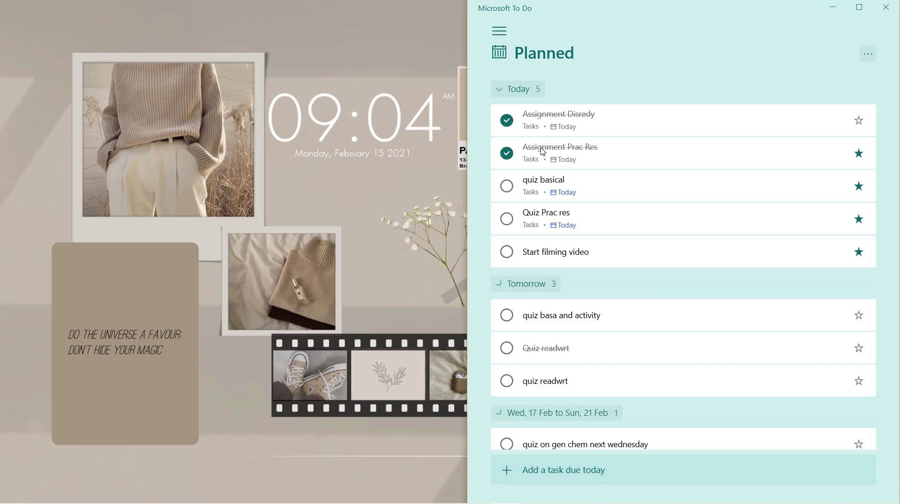
Step: Check the Tasks list, then open the new Untitled list
{"action": "left_click", "coordinate": [499, 31]}
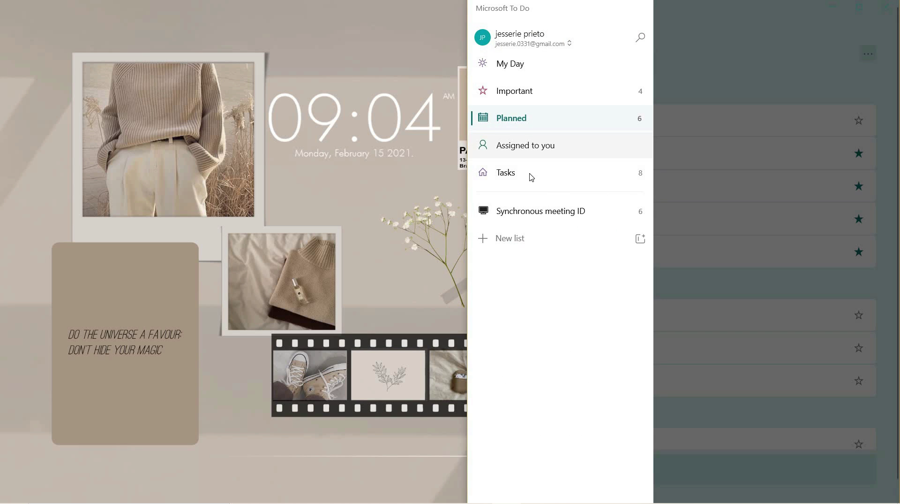
{"action": "left_click", "coordinate": [660, 227]}
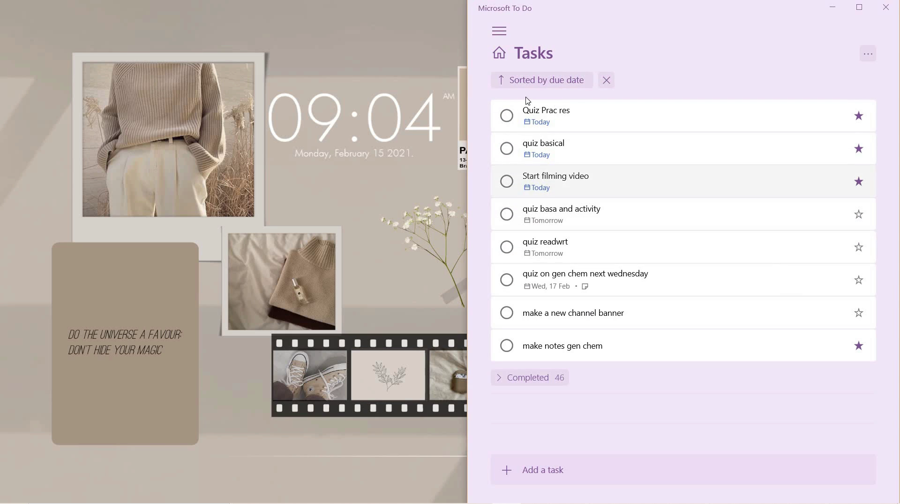
{"action": "left_click", "coordinate": [499, 30]}
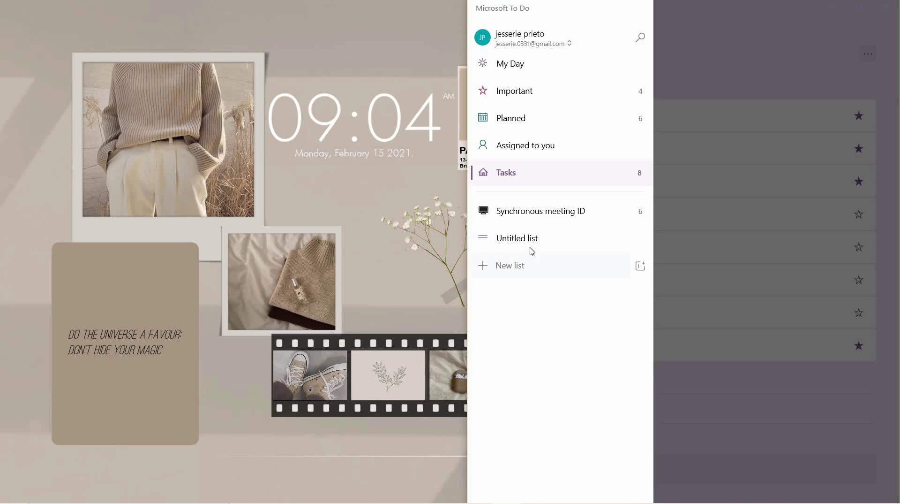
{"action": "left_click", "coordinate": [532, 244]}
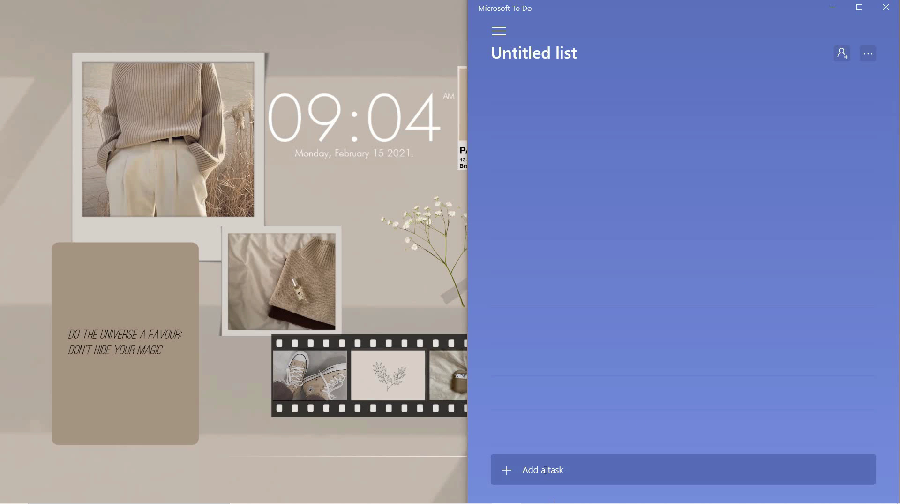
Step: Delete the Untitled list
{"action": "left_click", "coordinate": [500, 31]}
{"action": "right_click", "coordinate": [516, 241]}
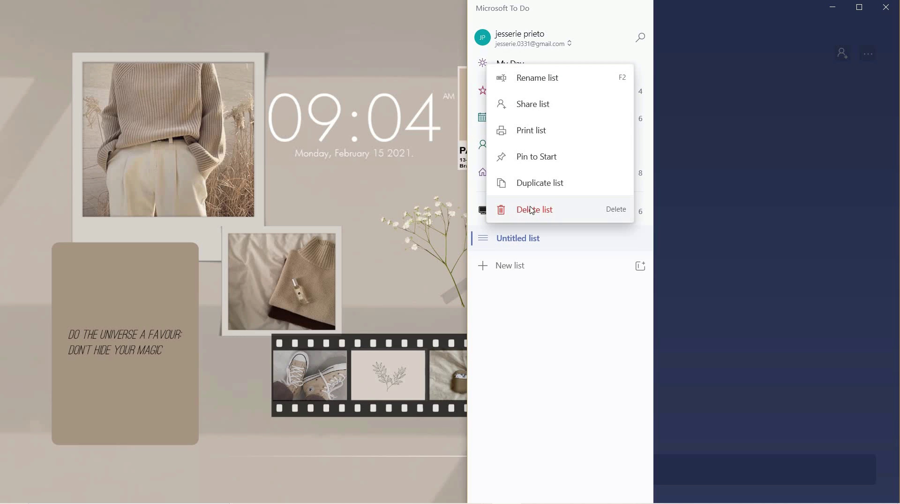
{"action": "left_click", "coordinate": [533, 211]}
{"action": "left_click", "coordinate": [652, 284]}
Step: Add a 'Hello' task to Tasks, due Sat, 20 Feb, with a later-today reminder
{"action": "left_click", "coordinate": [500, 30]}
{"action": "left_click", "coordinate": [563, 173]}
{"action": "type", "text": "Hello"}
{"action": "left_click", "coordinate": [826, 469]}
{"action": "left_click", "coordinate": [794, 437]}
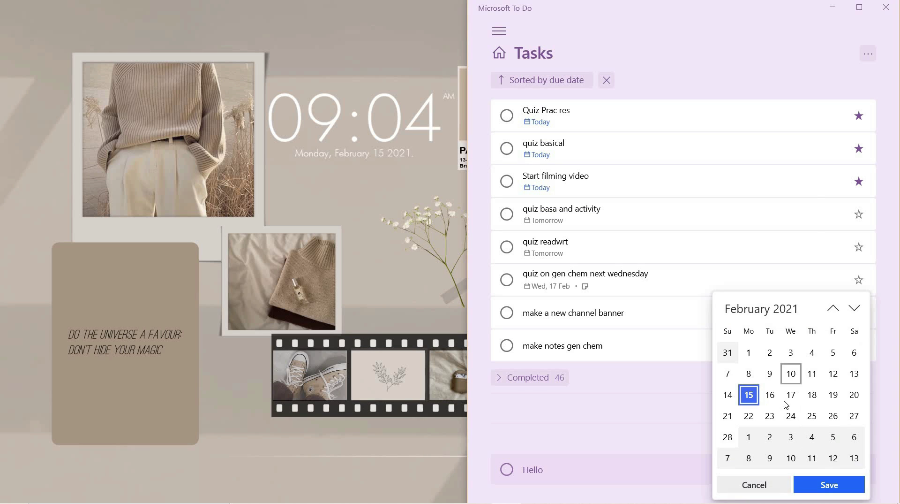
{"action": "left_click", "coordinate": [854, 395]}
{"action": "left_click", "coordinate": [829, 484]}
{"action": "left_click", "coordinate": [849, 472]}
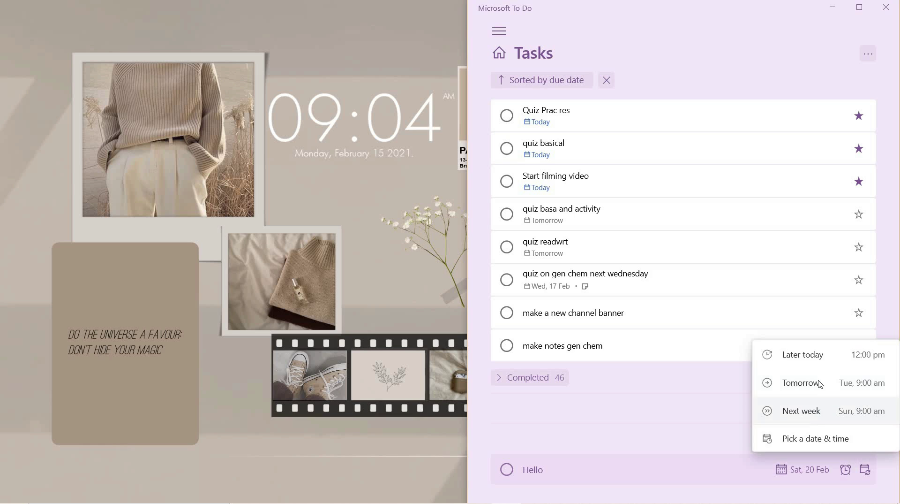
{"action": "left_click", "coordinate": [815, 355]}
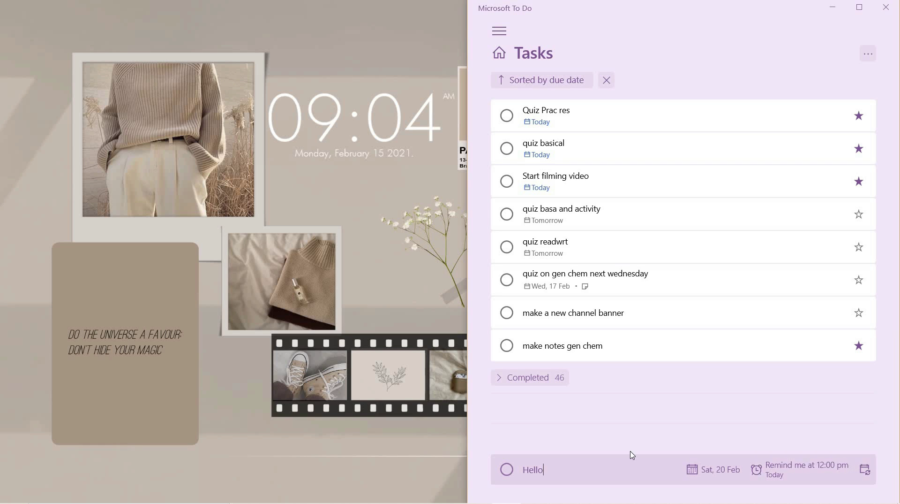
{"action": "key", "text": "Return"}
Step: Mark the Hello task completed and narrow the To Do window
{"action": "left_click", "coordinate": [513, 313]}
{"action": "left_click", "coordinate": [512, 313]}
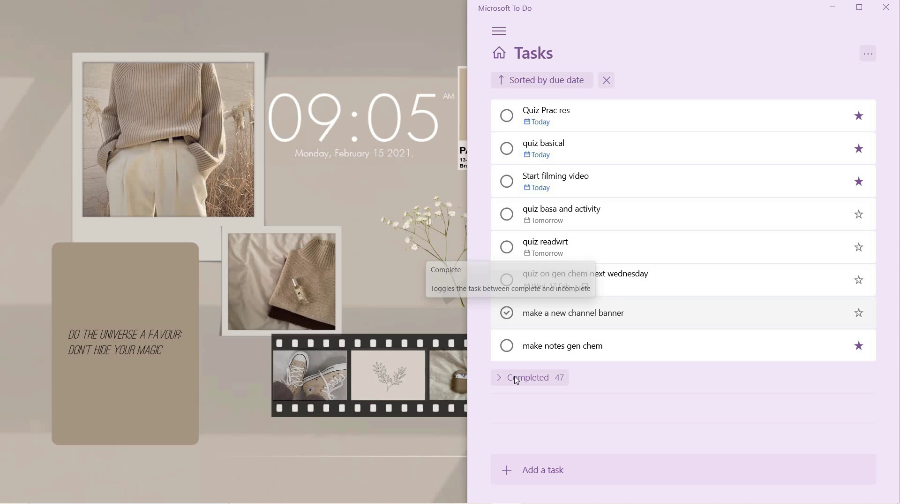
{"action": "left_click_drag", "start_coordinate": [471, 164], "coordinate": [664, 164]}
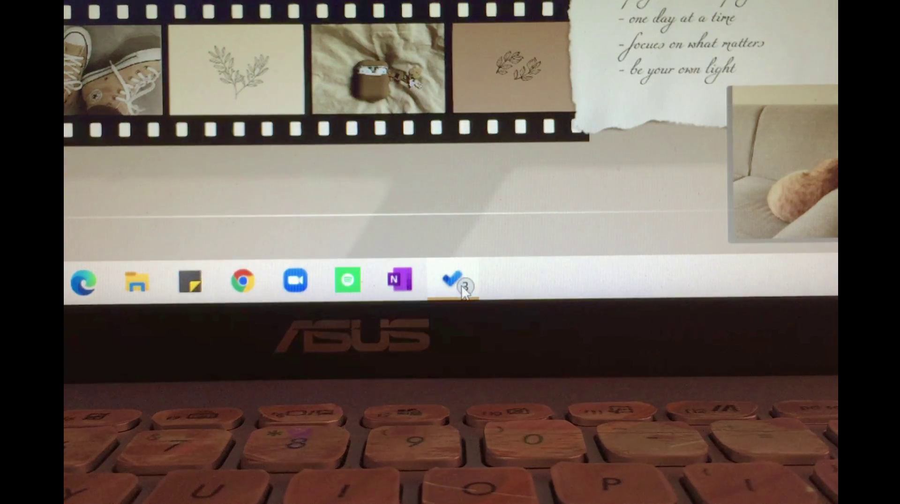
Step: Maximize OneNote and open the Basa notebook at '2. M1 (P1): Ang Kalikasan ng Pagbasa', subpages collapsed
{"action": "left_click", "coordinate": [462, 283]}
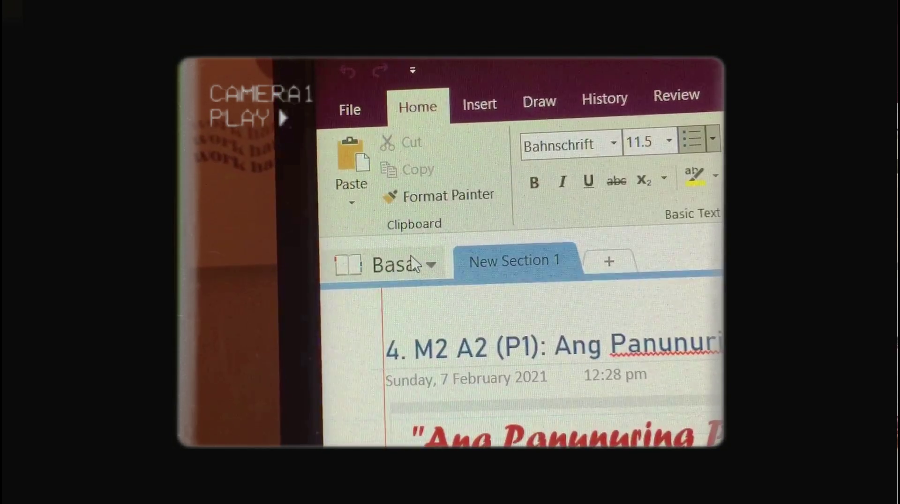
{"action": "left_click", "coordinate": [417, 263]}
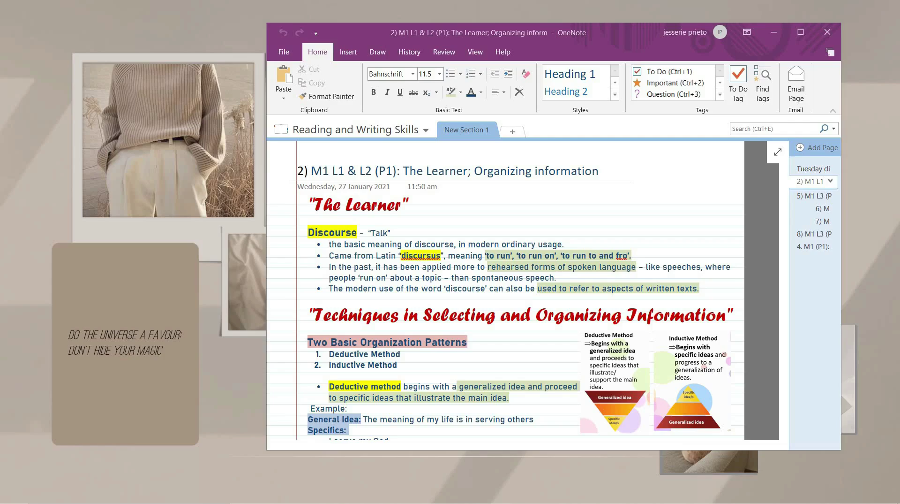
{"action": "key", "text": "super+Up"}
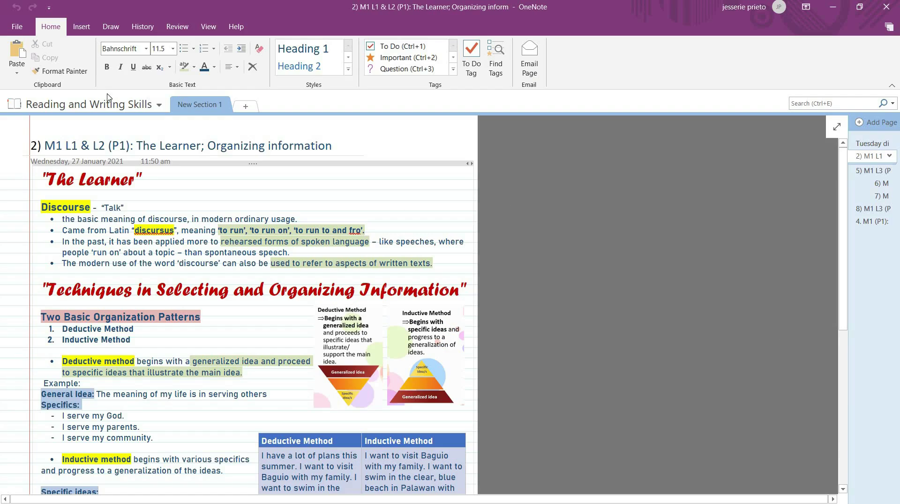
{"action": "left_click", "coordinate": [114, 106]}
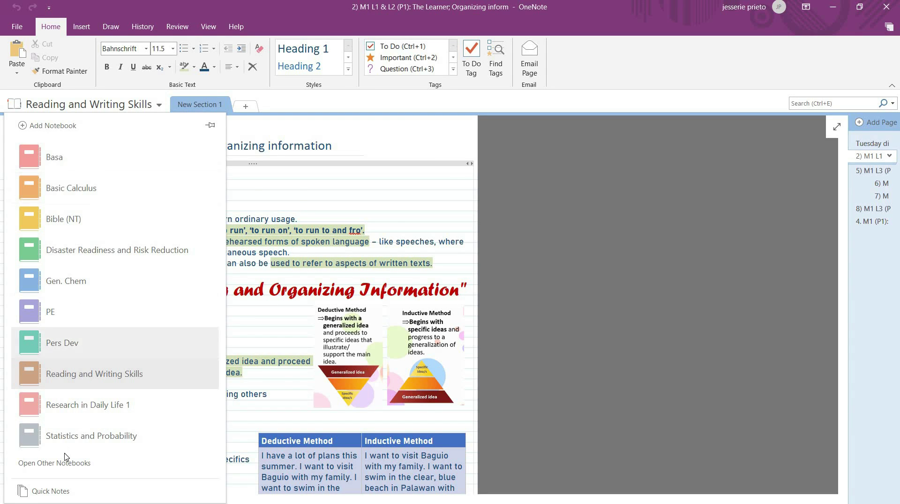
{"action": "left_click", "coordinate": [54, 157]}
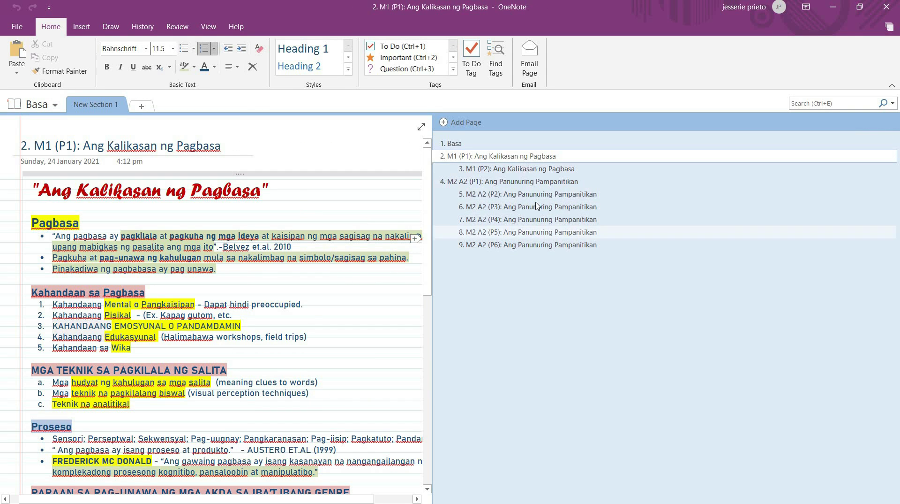
{"action": "left_click", "coordinate": [890, 181]}
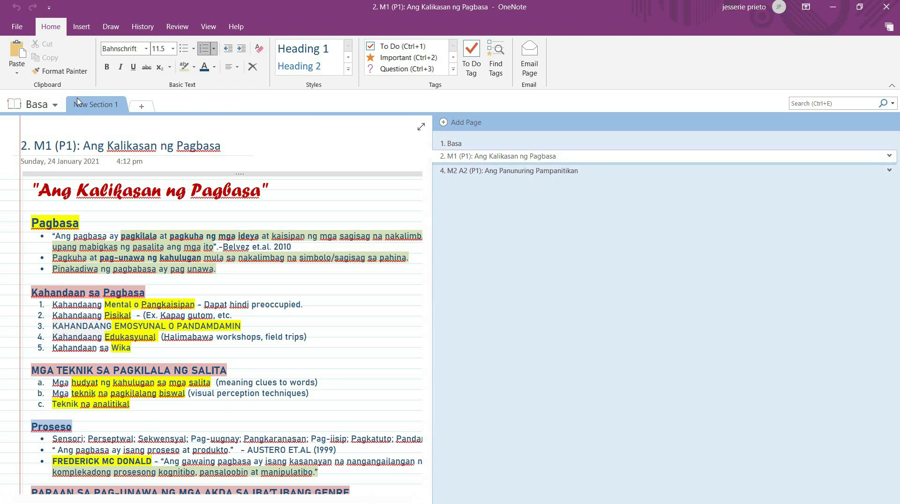
Step: Switch via Gen. Chem to Pers Dev, open page 5) M2 (P1), and collapse the 2) M1 and 5) M2 subpages
{"action": "left_click", "coordinate": [42, 104]}
{"action": "left_click", "coordinate": [66, 280]}
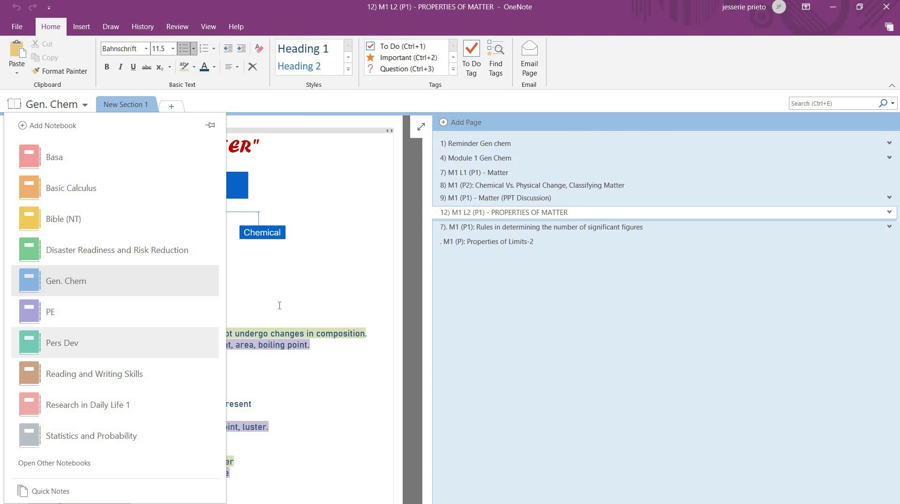
{"action": "left_click", "coordinate": [70, 343]}
{"action": "left_click", "coordinate": [577, 191]}
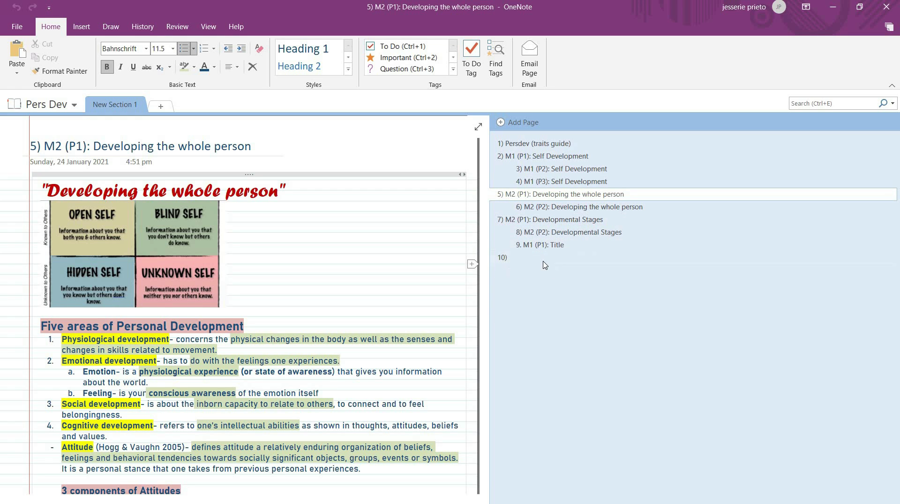
{"action": "left_click", "coordinate": [890, 156]}
{"action": "left_click", "coordinate": [890, 170]}
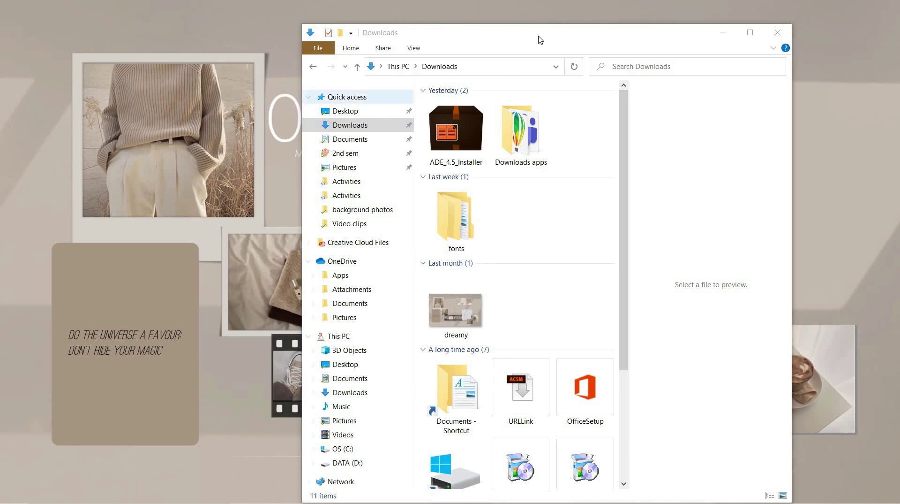
Step: Maximize Explorer and browse Documents > School, peeking into both OneNote notebook folders
{"action": "double_click", "coordinate": [541, 39]}
{"action": "left_click", "coordinate": [22, 112]}
{"action": "scroll", "coordinate": [257, 241], "scroll_direction": "up", "scroll_amount": 4, "text": "ctrl"}
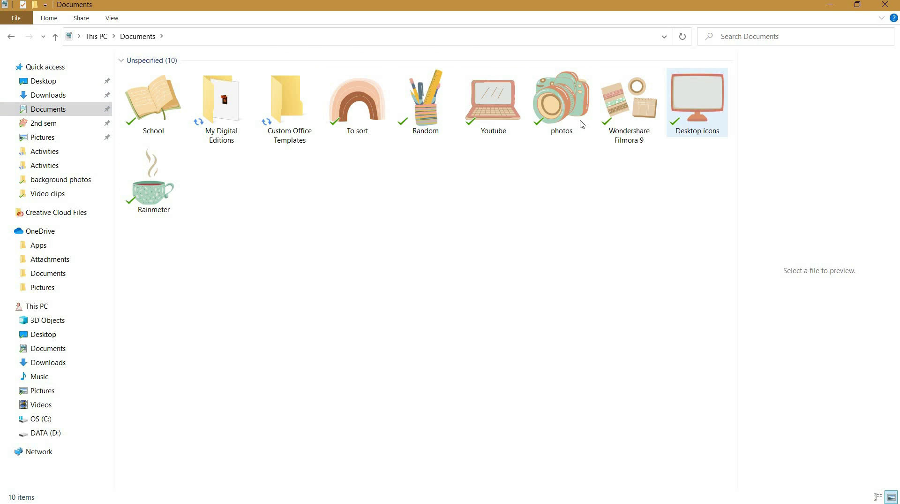
{"action": "double_click", "coordinate": [144, 109]}
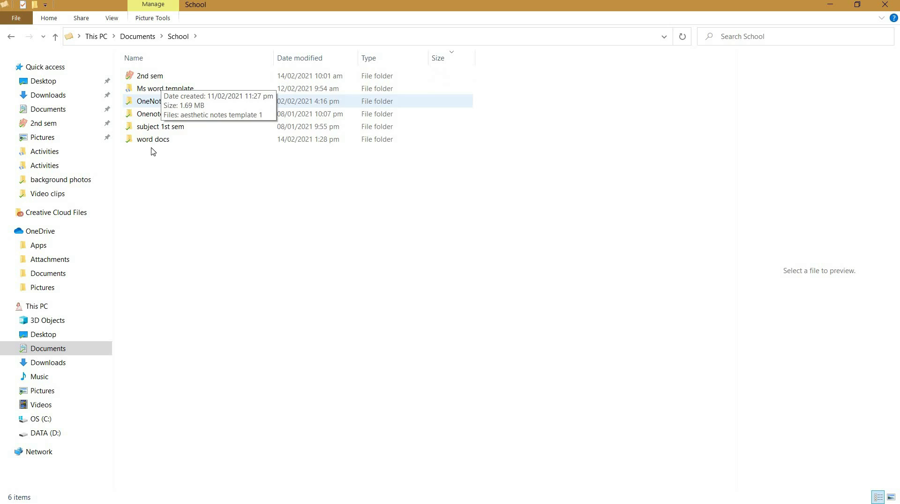
{"action": "left_click", "coordinate": [213, 127]}
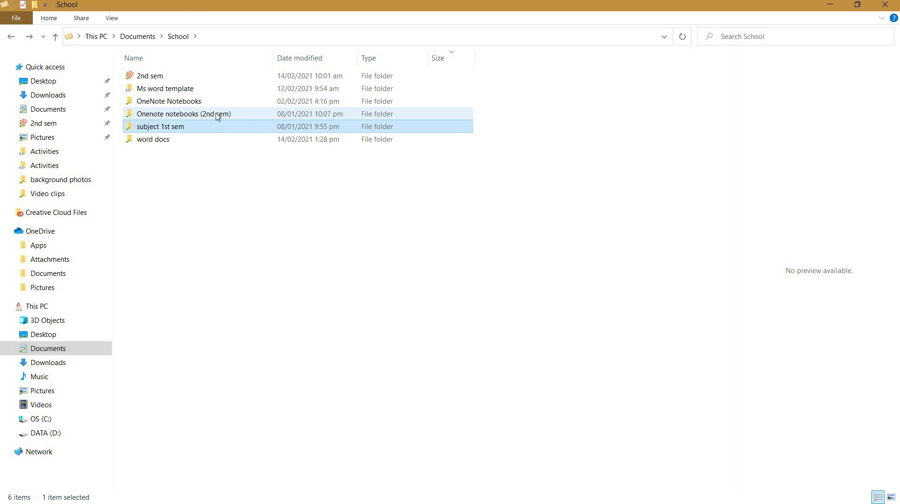
{"action": "double_click", "coordinate": [165, 101]}
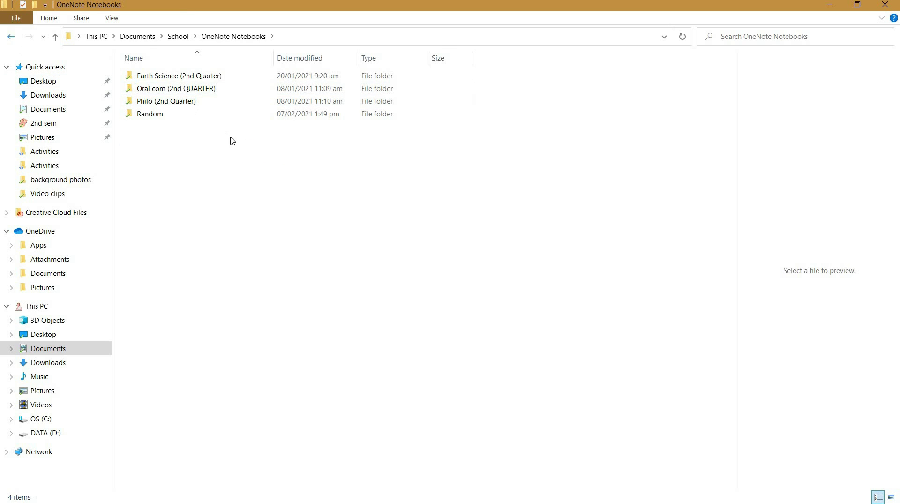
{"action": "key", "text": "alt+Left"}
{"action": "double_click", "coordinate": [196, 100]}
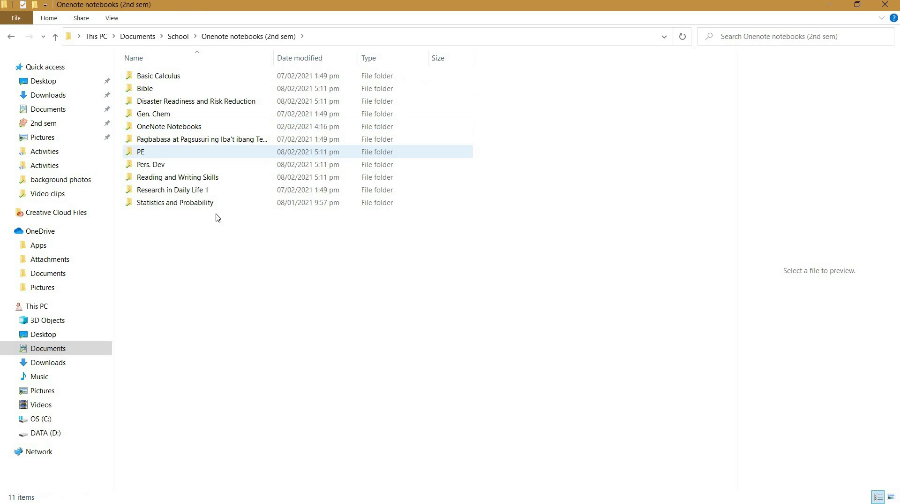
{"action": "key", "text": "alt+Left"}
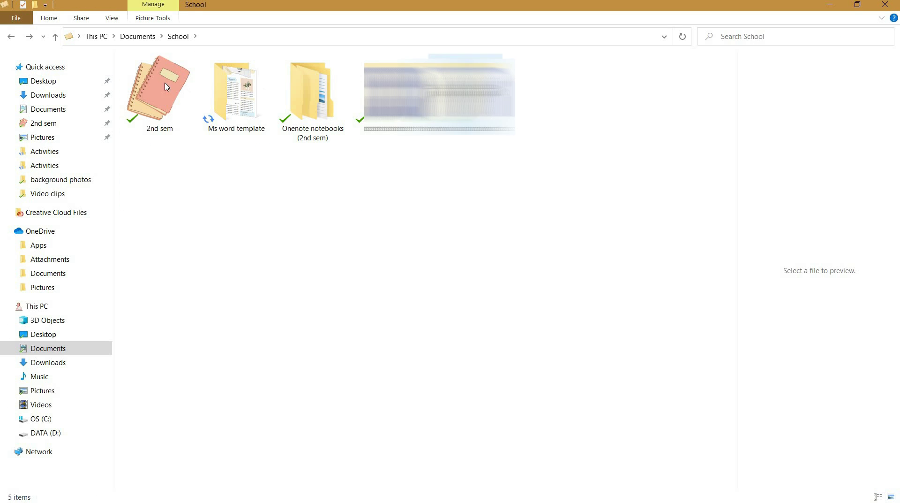
{"action": "key", "text": "Left"}
Step: Open 2nd sem > DisRedy, peek into Activities, then open the Modules folder
{"action": "double_click", "coordinate": [167, 103]}
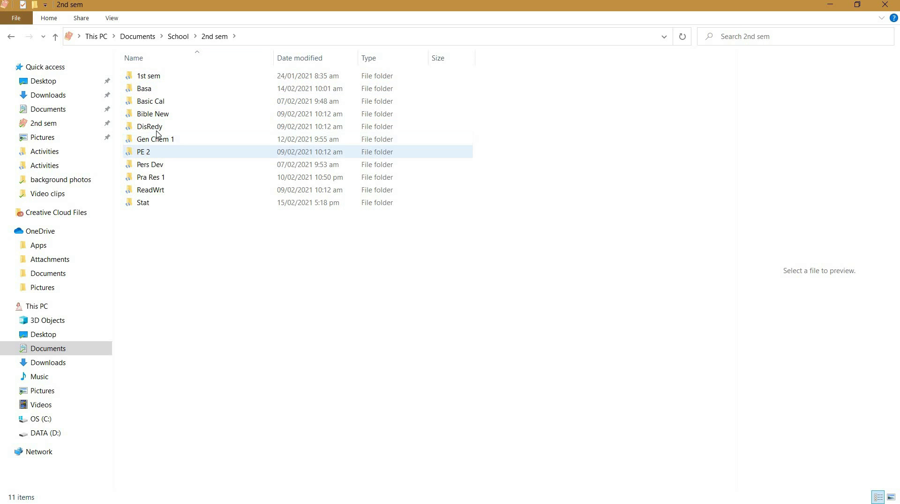
{"action": "double_click", "coordinate": [157, 127]}
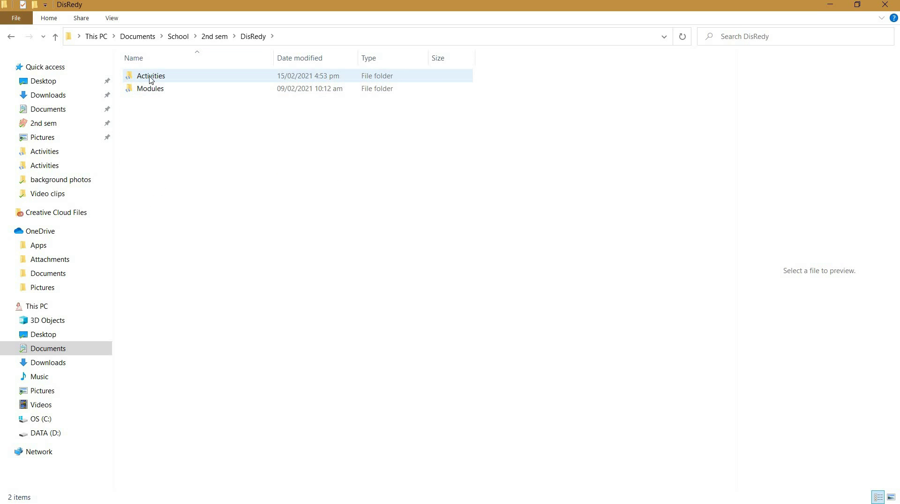
{"action": "double_click", "coordinate": [196, 77]}
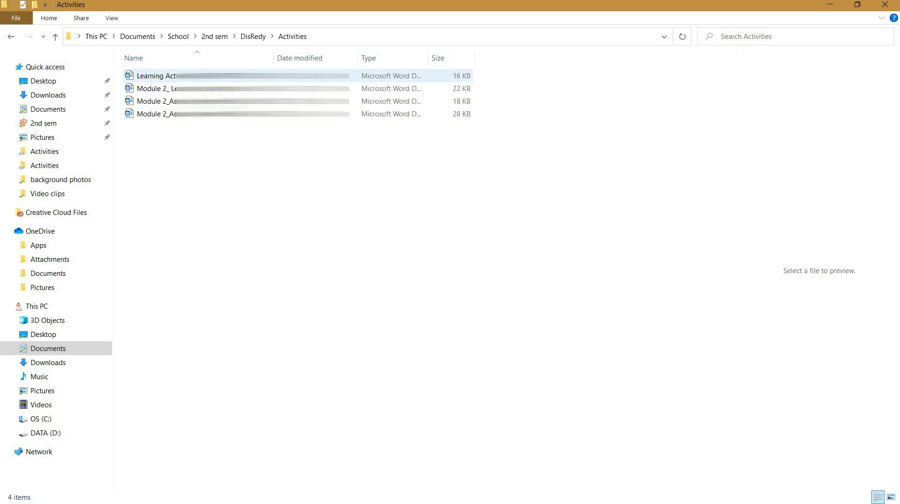
{"action": "key", "text": "alt+Left"}
{"action": "double_click", "coordinate": [251, 87]}
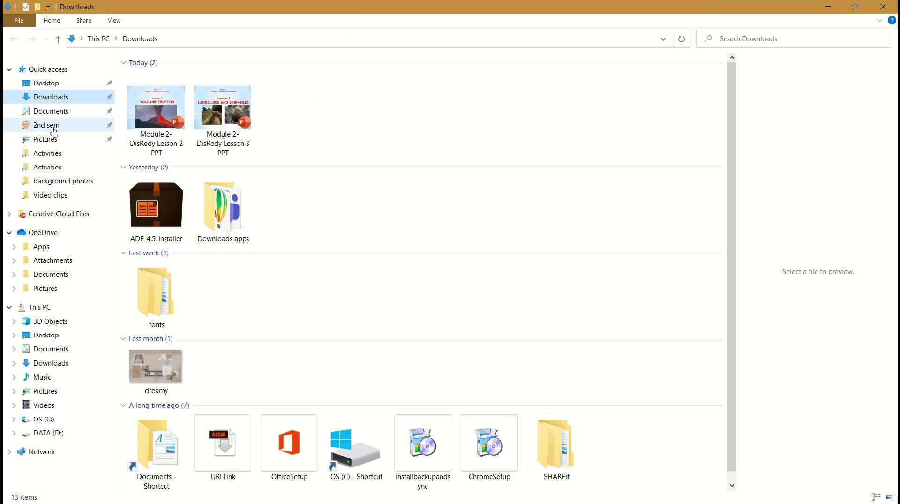
Step: Move both Module 2 DisRedy PPTs from Downloads into DisRedy > Modules via a second window
{"action": "right_click", "coordinate": [53, 127]}
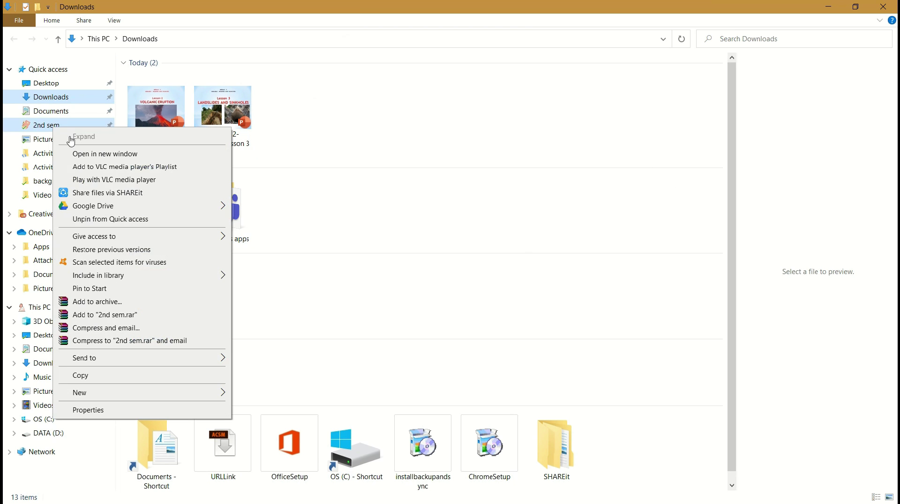
{"action": "left_click", "coordinate": [105, 153]}
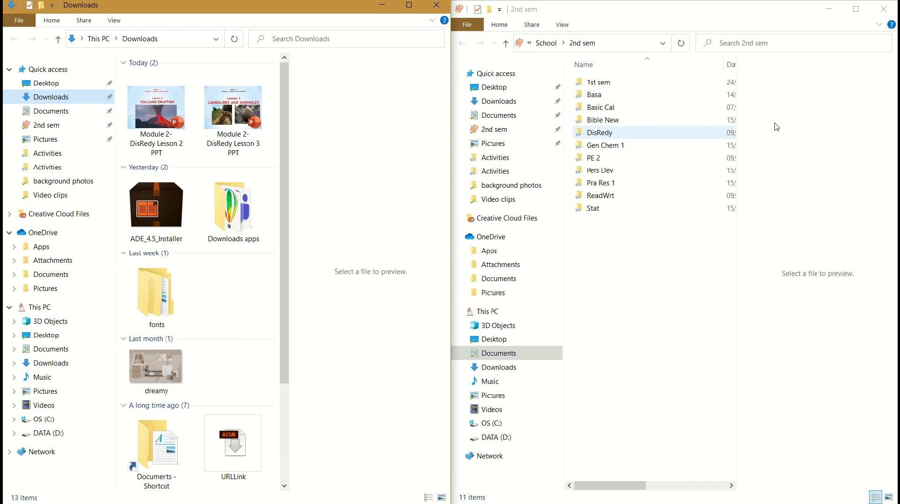
{"action": "double_click", "coordinate": [631, 133]}
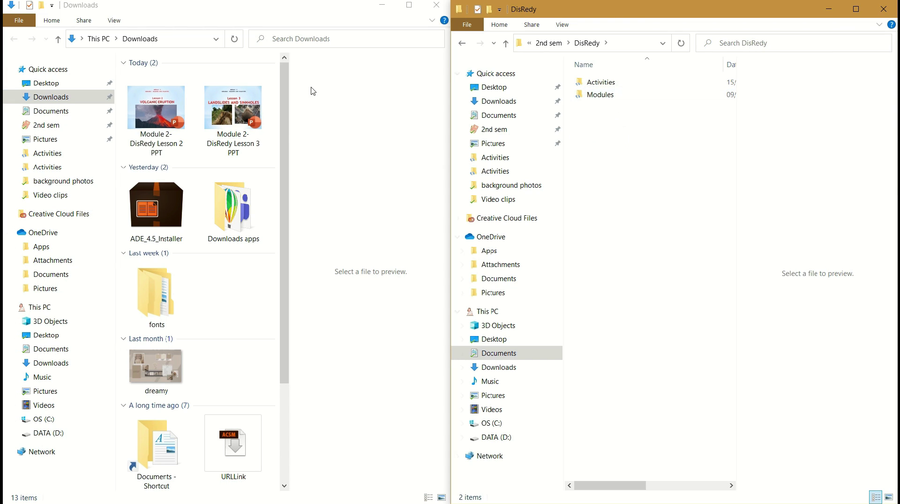
{"action": "left_click_drag", "start_coordinate": [120, 110], "coordinate": [244, 114]}
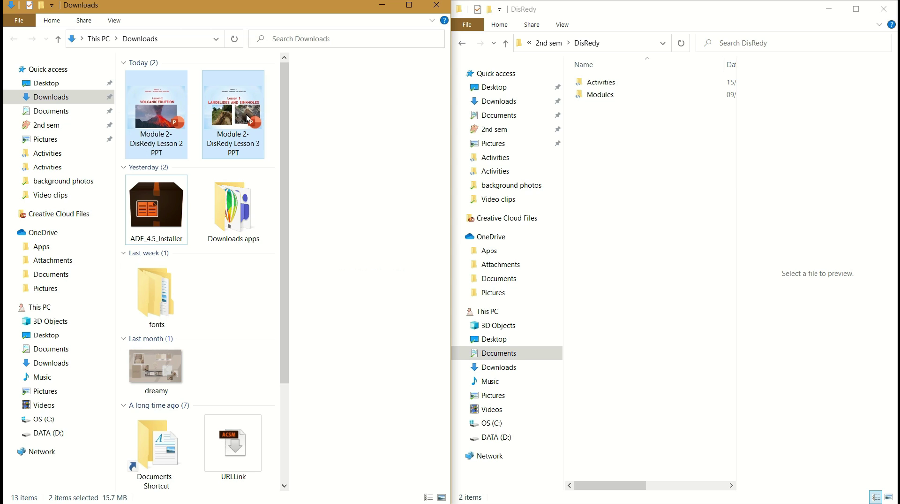
{"action": "left_click_drag", "start_coordinate": [406, 132], "coordinate": [653, 97]}
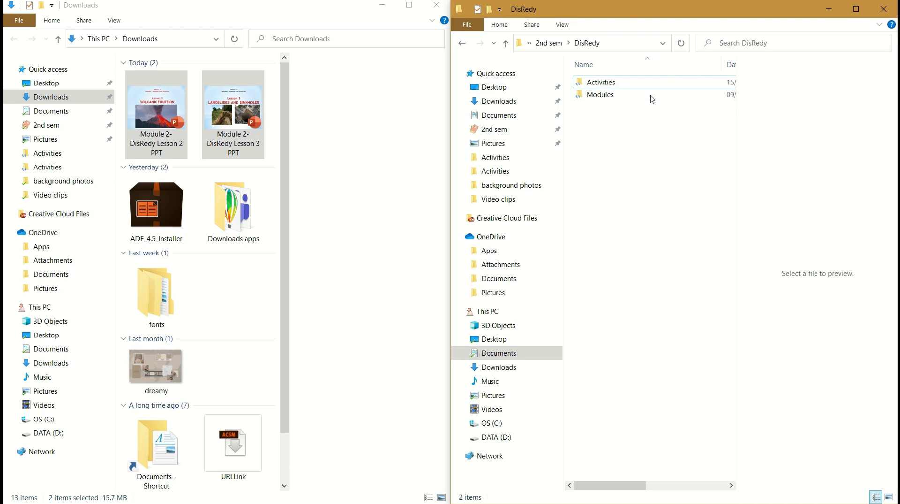
{"action": "double_click", "coordinate": [653, 96]}
{"action": "left_click", "coordinate": [575, 42]}
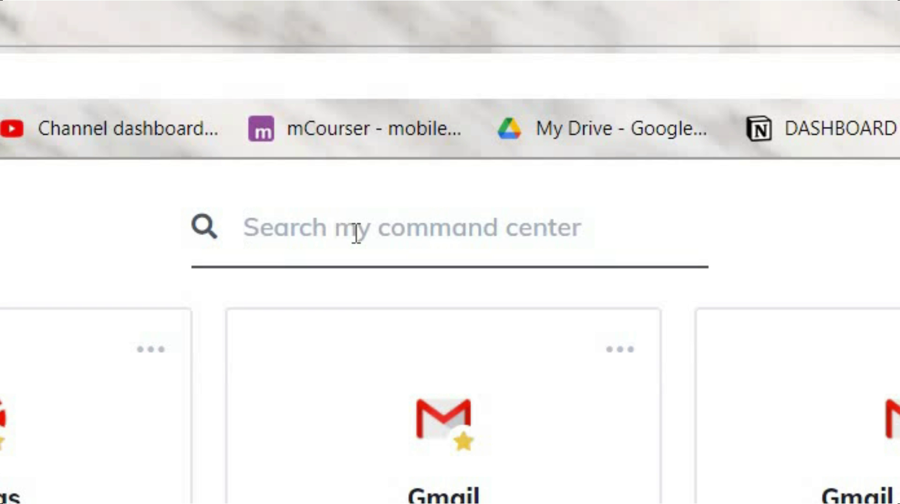
{"action": "type", "text": "youtu"}
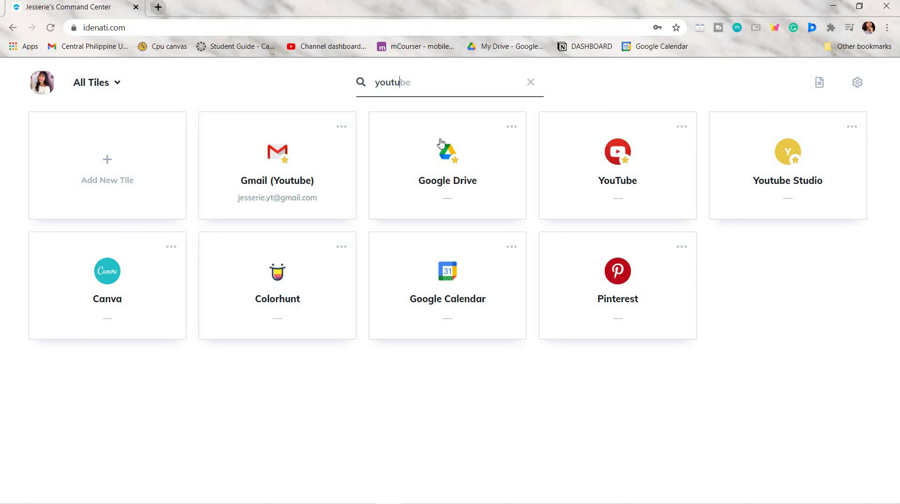
{"action": "left_click", "coordinate": [627, 193]}
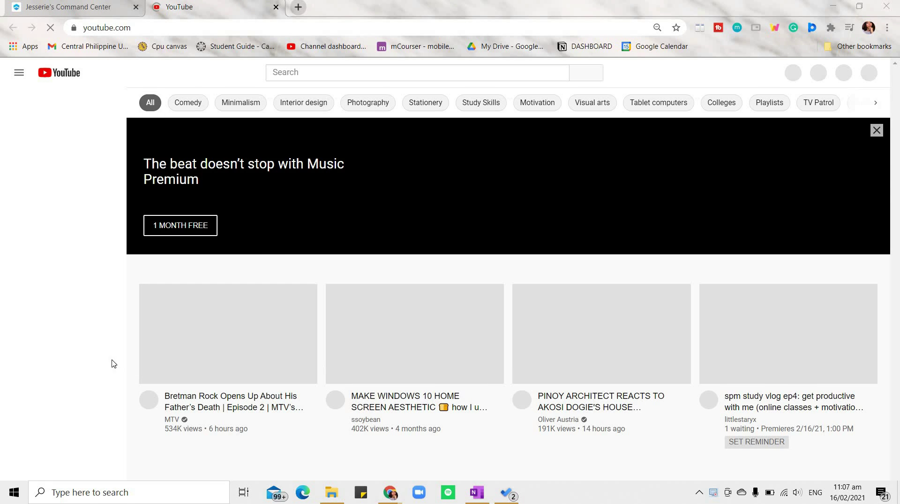
{"action": "key", "text": "ctrl+w"}
{"action": "left_click", "coordinate": [403, 82]}
{"action": "type", "text": "goo"}
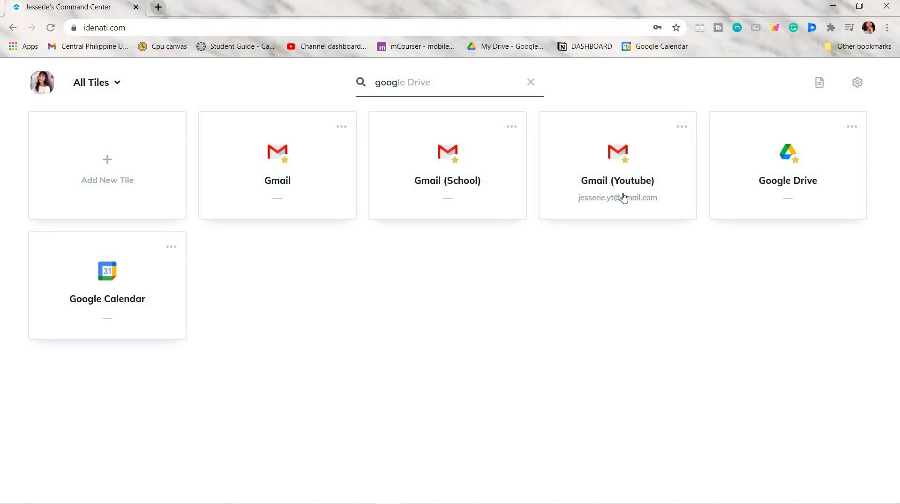
{"action": "type", "text": "g"}
{"action": "key", "text": "BackSpace"}
{"action": "key", "text": "BackSpace"}
{"action": "key", "text": "BackSpace"}
{"action": "key", "text": "BackSpace"}
{"action": "type", "text": "sho"}
{"action": "key", "text": "BackSpace"}
{"action": "key", "text": "BackSpace"}
{"action": "key", "text": "BackSpace"}
{"action": "key", "text": "BackSpace"}
Step: Create a Notion-template tile linked to the Notion DASHBOARD page, tagged youtube and school
{"action": "left_click", "coordinate": [125, 197]}
{"action": "type", "text": "Notion"}
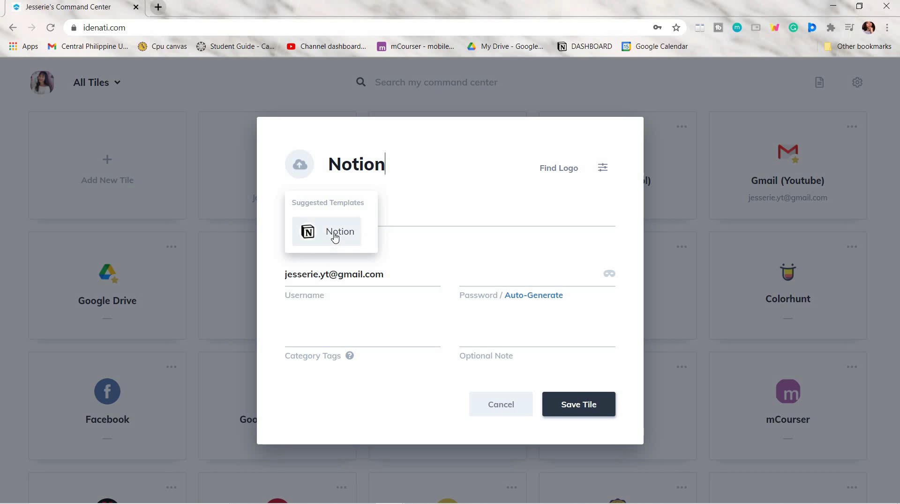
{"action": "left_click", "coordinate": [335, 237]}
{"action": "left_click", "coordinate": [158, 7]}
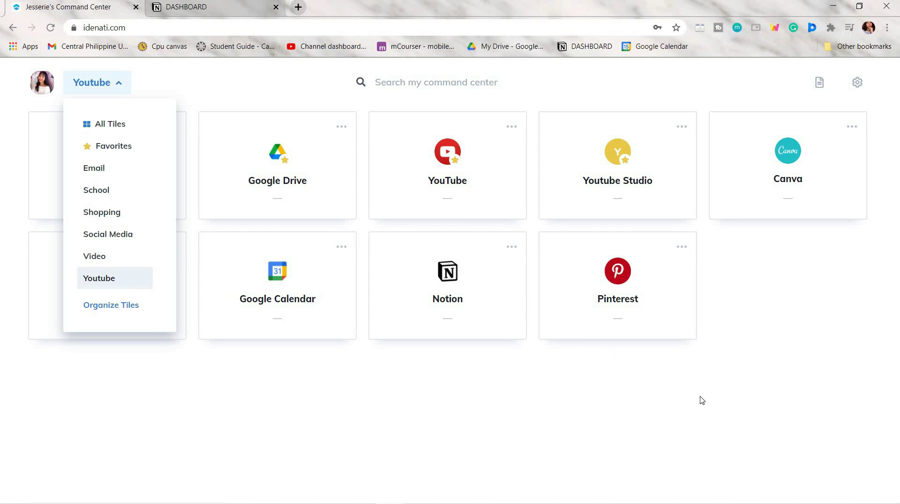
{"action": "left_click", "coordinate": [702, 401]}
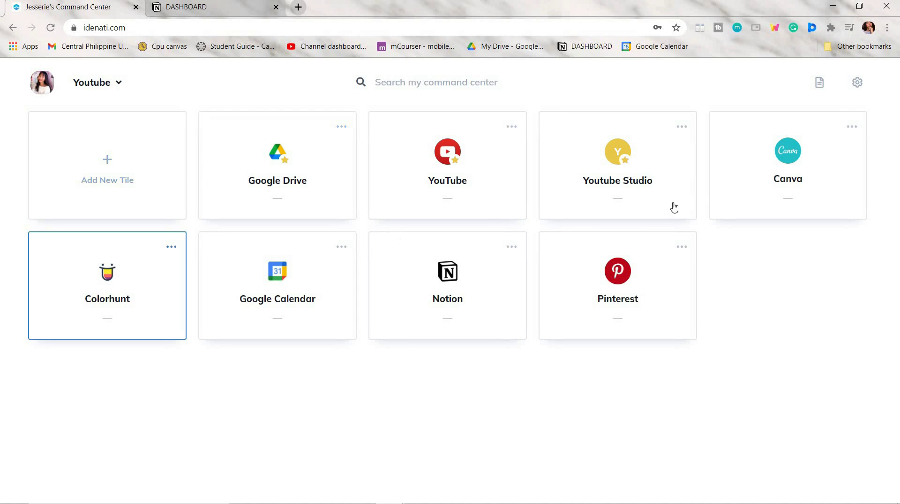
Step: Save a Zoom-template tile with 'video conference' added to its work category tags
{"action": "left_click", "coordinate": [108, 164]}
{"action": "type", "text": "zoom"}
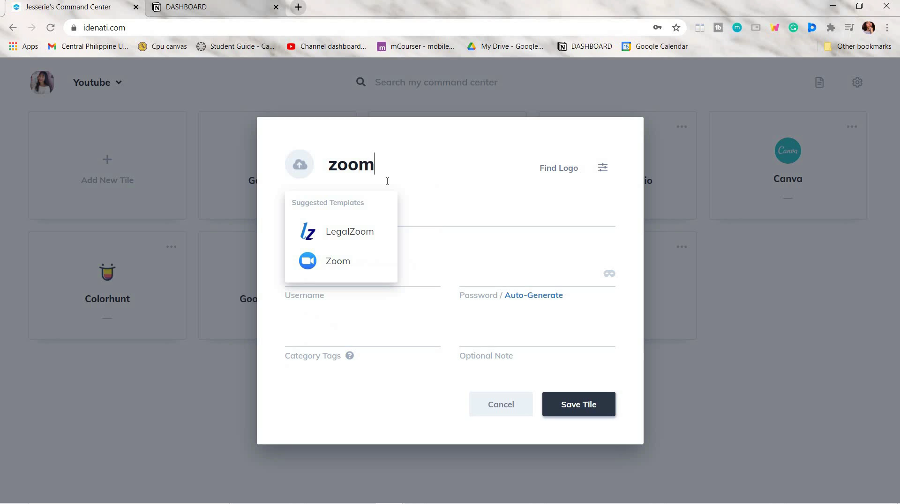
{"action": "left_click", "coordinate": [342, 264]}
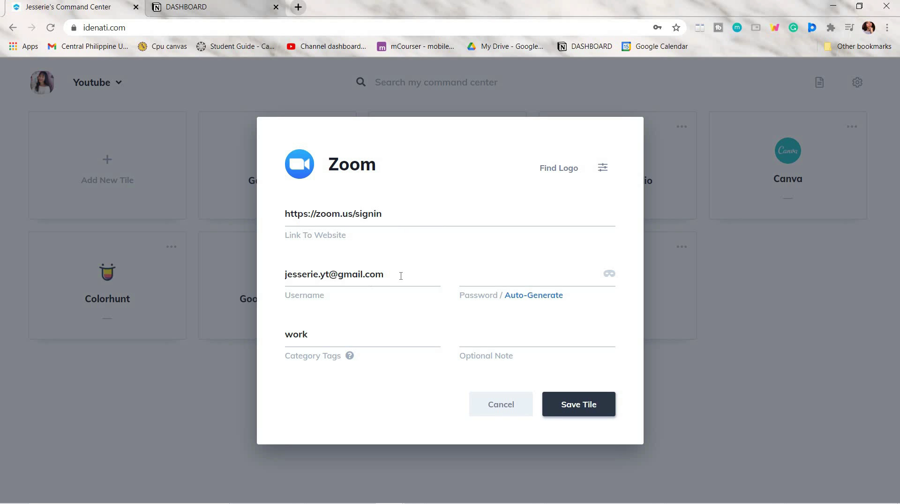
{"action": "left_click", "coordinate": [295, 336]}
{"action": "type", "text": ", video conference"}
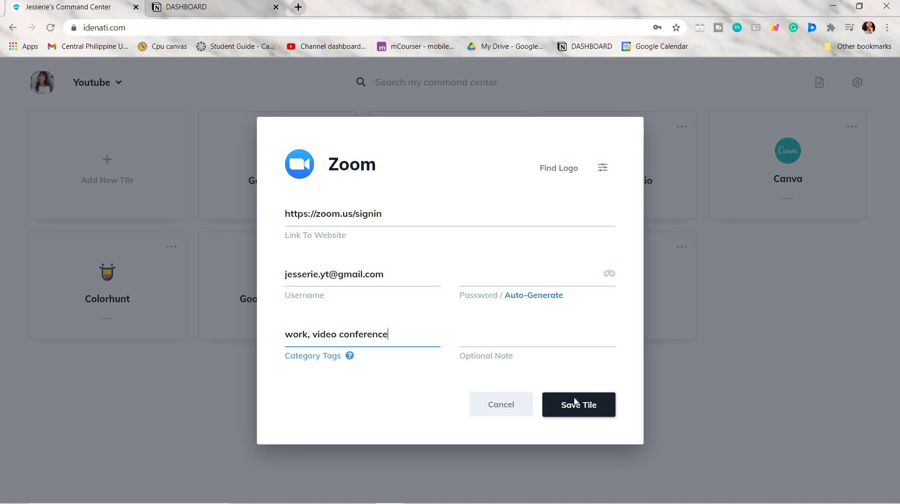
{"action": "left_click", "coordinate": [572, 404]}
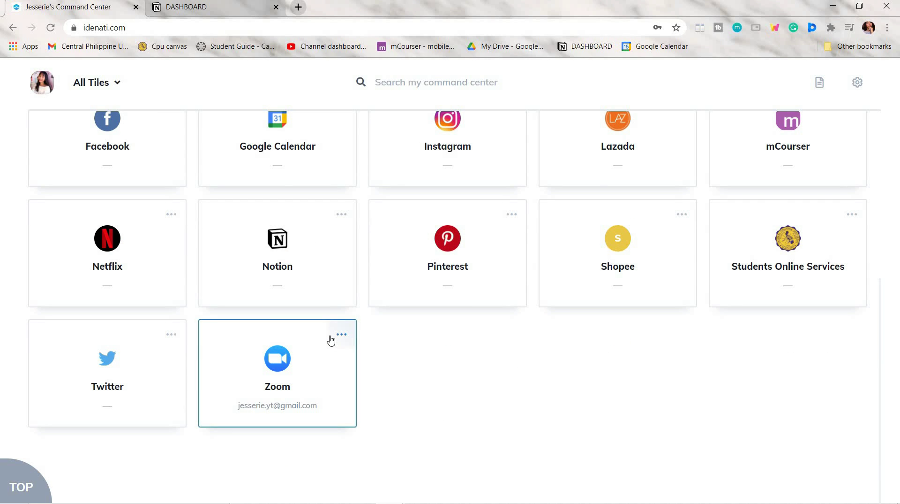
Step: Filter the dashboard to Video Conference tiles, then back to All Tiles
{"action": "left_click", "coordinate": [115, 84]}
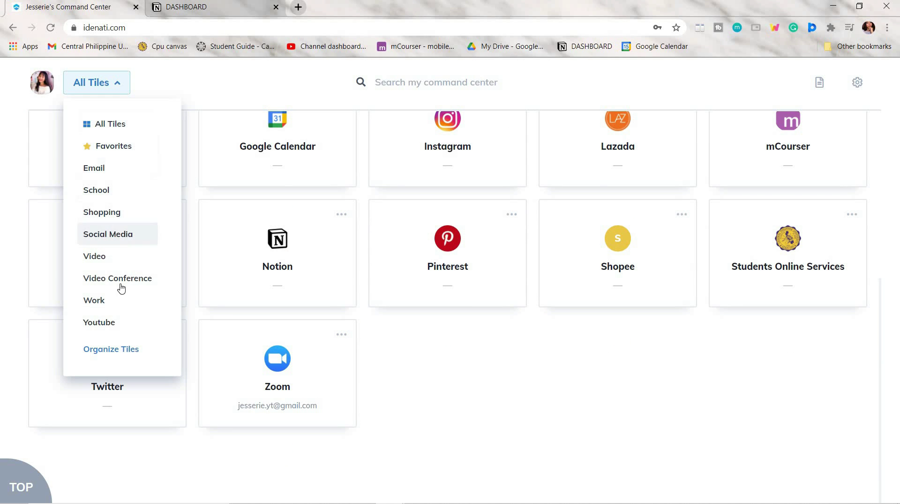
{"action": "left_click", "coordinate": [121, 278]}
{"action": "left_click", "coordinate": [139, 94]}
{"action": "left_click", "coordinate": [143, 84]}
{"action": "left_click", "coordinate": [92, 122]}
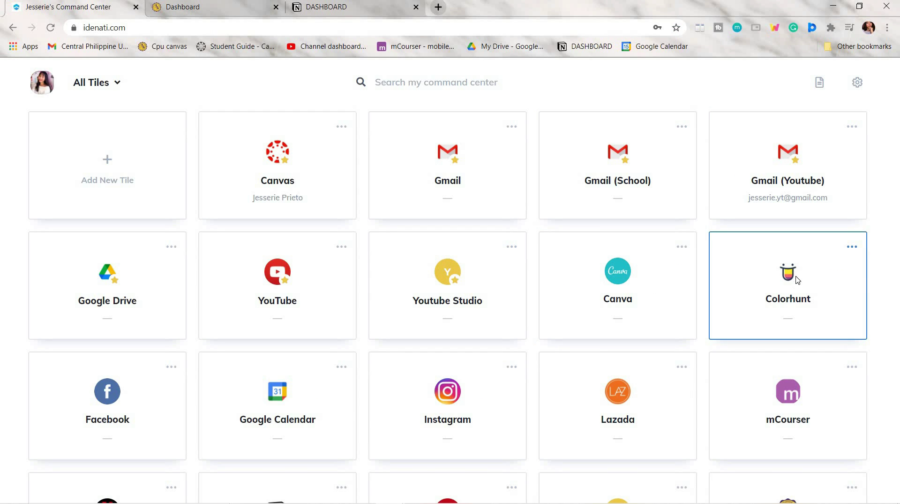
Step: Open Colorhunt from its tile, then search Google for a YouTube Studio icon
{"action": "left_click", "coordinate": [776, 282]}
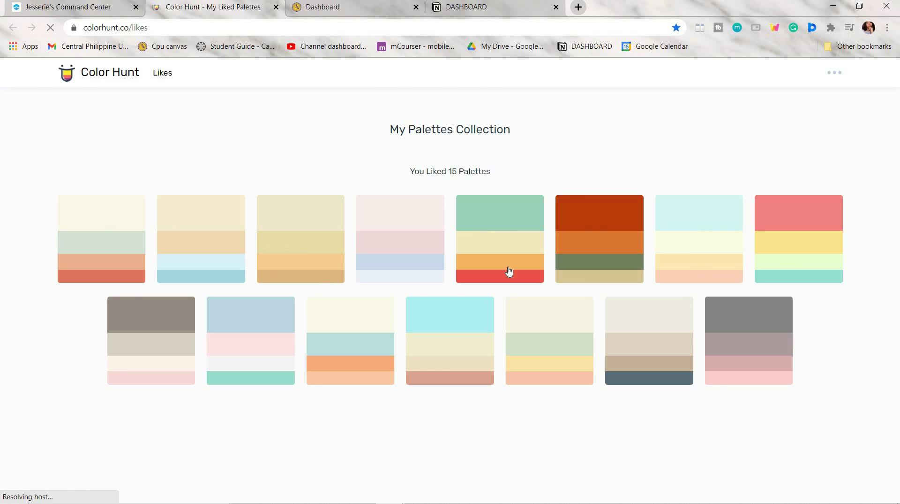
{"action": "left_click", "coordinate": [89, 7]}
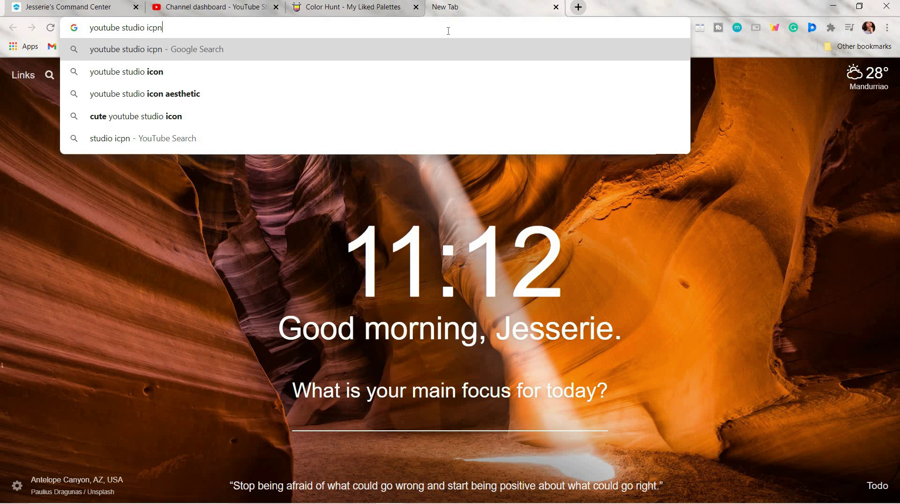
{"action": "key", "text": "BackSpace"}
{"action": "key", "text": "BackSpace"}
{"action": "type", "text": "on"}
{"action": "key", "text": "Return"}
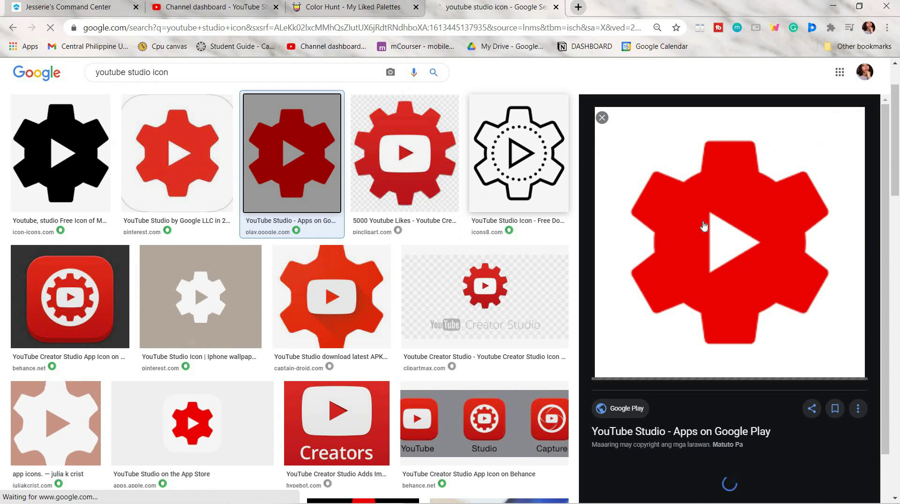
Step: Download the YouTube Studio icon image and return to the command center dashboard
{"action": "right_click", "coordinate": [685, 198]}
{"action": "left_click", "coordinate": [719, 317]}
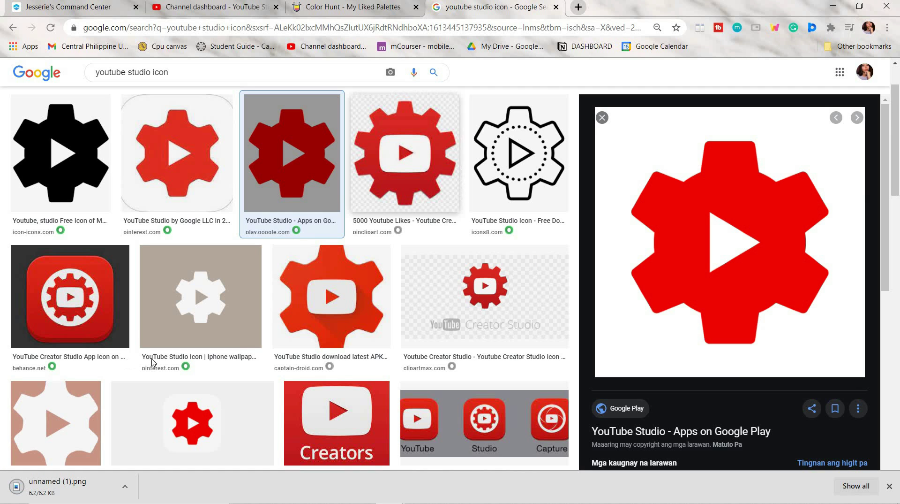
{"action": "key", "text": "alt+Left"}
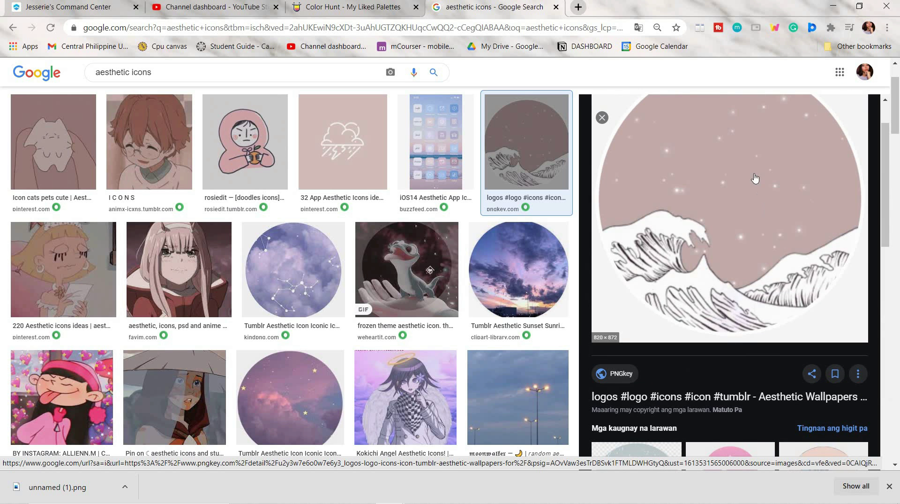
{"action": "key", "text": "ctrl+1"}
Step: Set the Youtube Studio tile's logo to the downloaded wave image and save it
{"action": "right_click", "coordinate": [480, 279]}
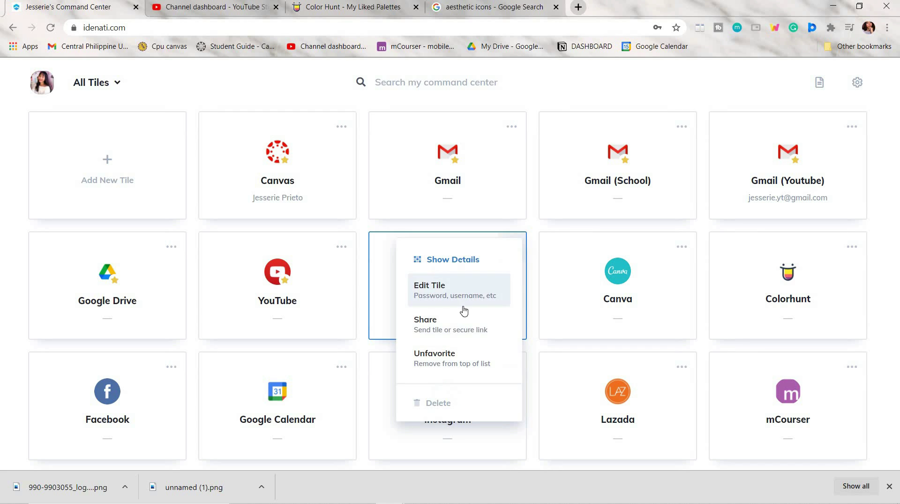
{"action": "left_click", "coordinate": [446, 288]}
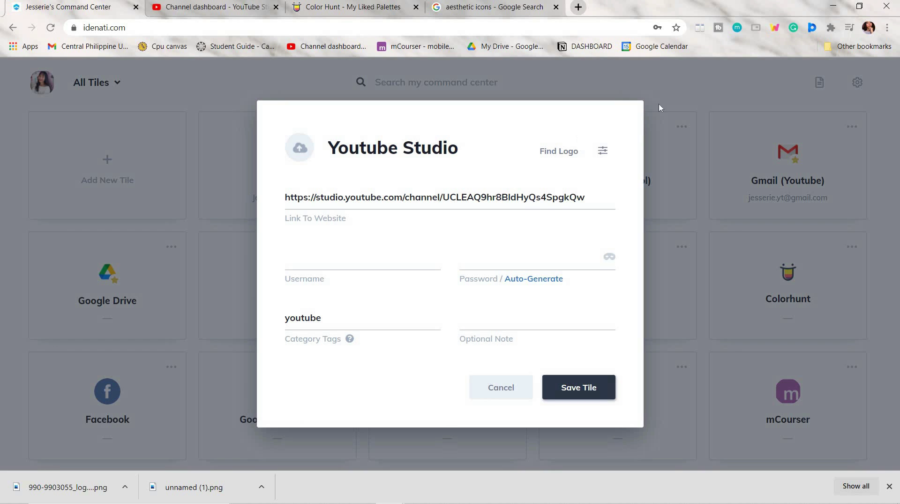
{"action": "left_click", "coordinate": [301, 153]}
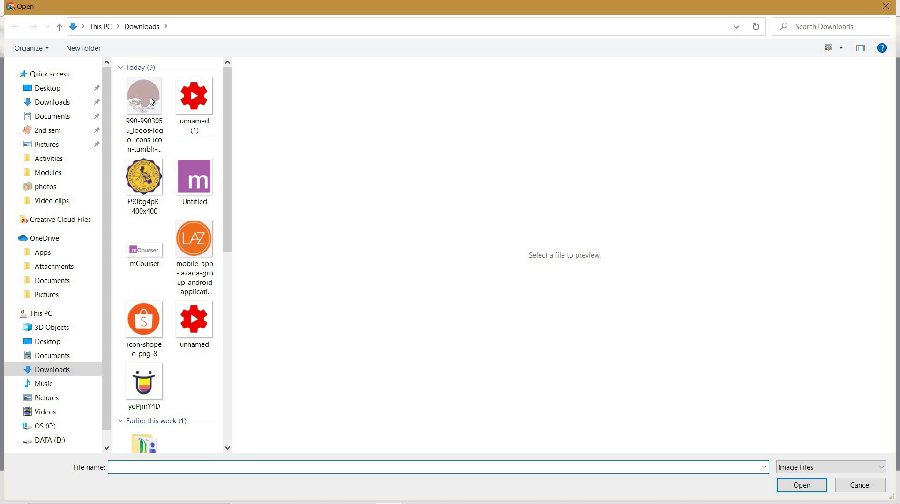
{"action": "left_click", "coordinate": [144, 113]}
{"action": "key", "text": "Return"}
{"action": "left_click", "coordinate": [594, 393]}
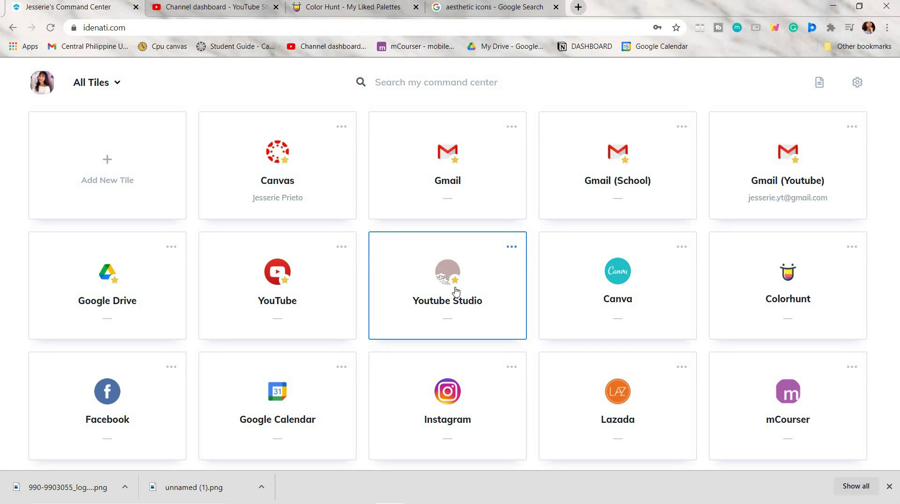
Step: Replace the tile's logo with the red YouTube Studio icon
{"action": "left_click", "coordinate": [467, 292]}
{"action": "left_click", "coordinate": [301, 153]}
{"action": "key", "text": "Return"}
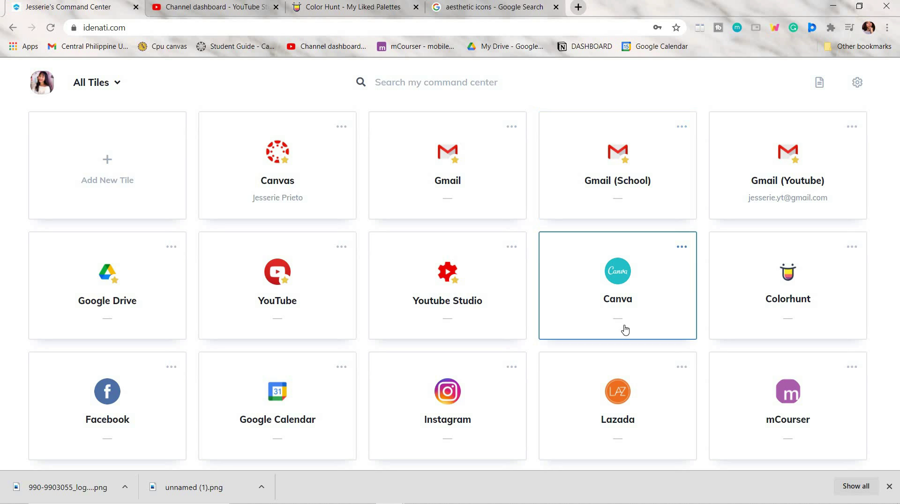
Step: Add a Google Drive (Youtube) tile with its account e-mail, password and a Youtube category tag
{"action": "scroll", "coordinate": [594, 293], "scroll_direction": "down", "scroll_amount": 4}
{"action": "left_click", "coordinate": [681, 311]}
{"action": "left_click", "coordinate": [657, 346]}
{"action": "left_click", "coordinate": [308, 115]}
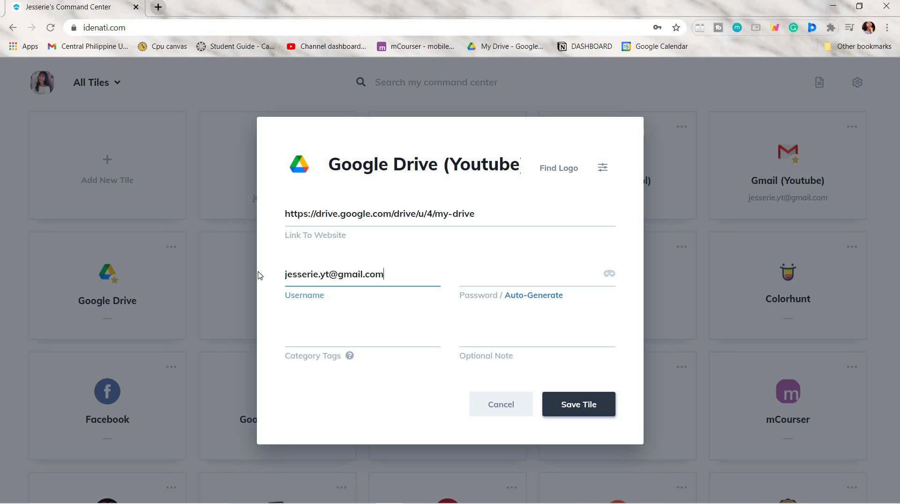
{"action": "key", "text": "ctrl+a"}
{"action": "key", "text": "Tab"}
{"action": "type", "text": "****"}
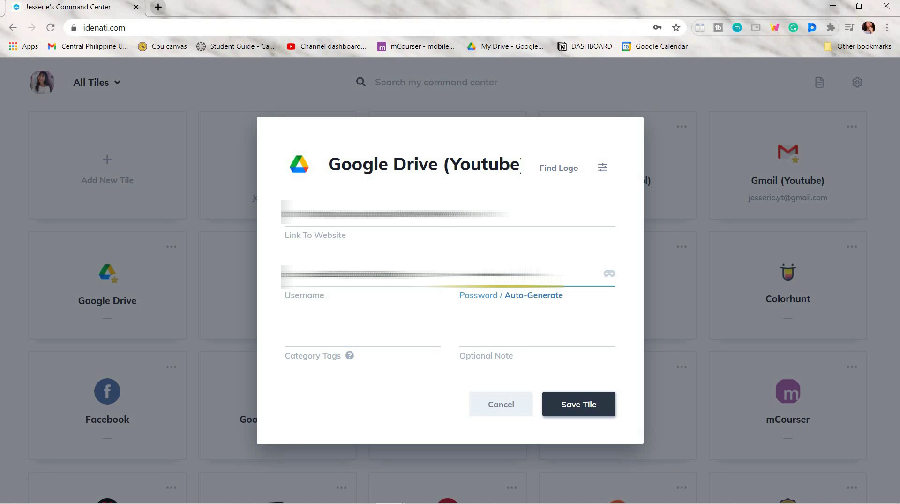
{"action": "left_click", "coordinate": [354, 336]}
{"action": "type", "text": "Youtube"}
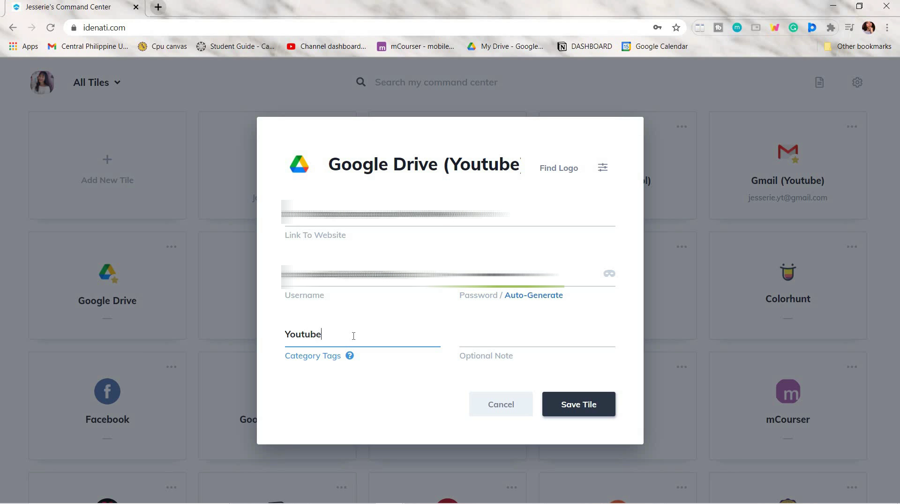
{"action": "left_click", "coordinate": [577, 403]}
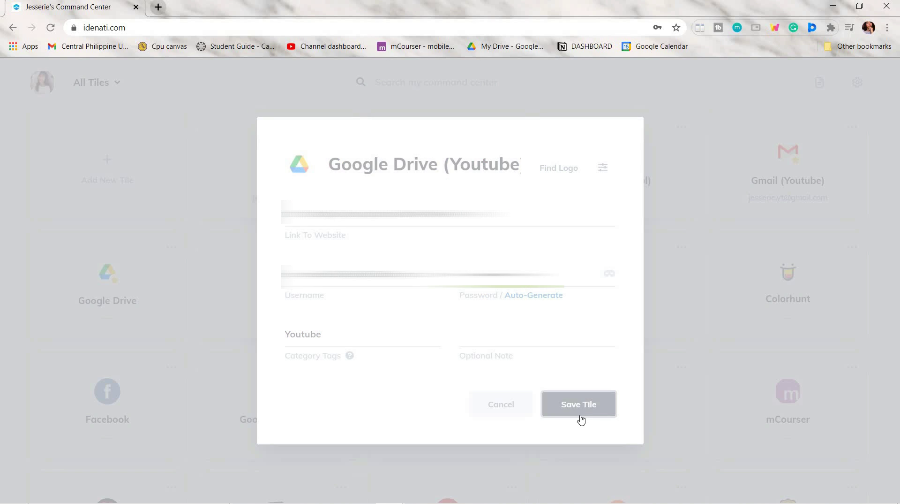
Step: Copy the Google Drive (Youtube) tile's password
{"action": "scroll", "coordinate": [582, 418], "scroll_direction": "down", "scroll_amount": 5}
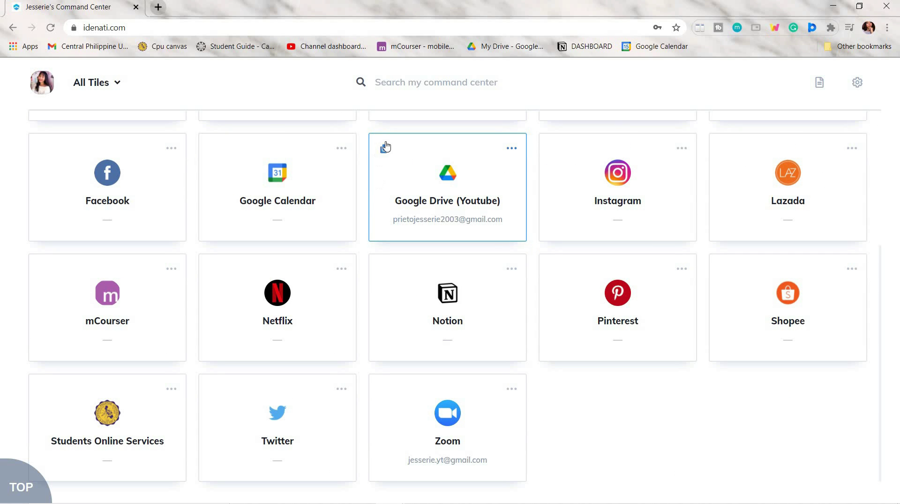
{"action": "left_click", "coordinate": [386, 150]}
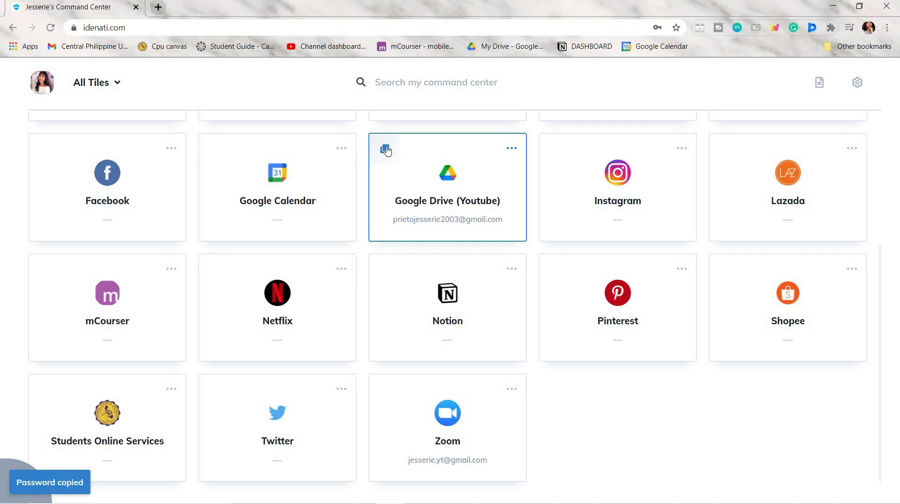
{"action": "scroll", "coordinate": [414, 168], "scroll_direction": "up", "scroll_amount": 5}
Step: Create a new note in the Notes & Lists panel titled 'To do'
{"action": "left_click", "coordinate": [821, 84]}
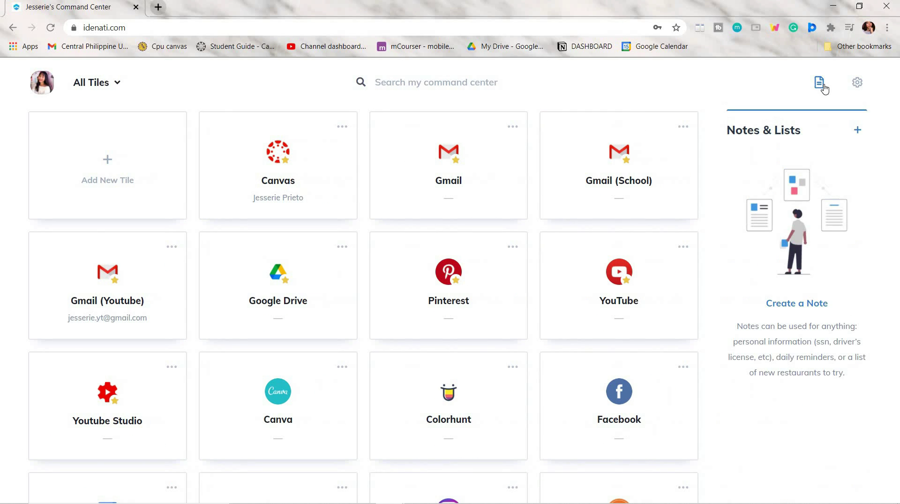
{"action": "left_click", "coordinate": [859, 130]}
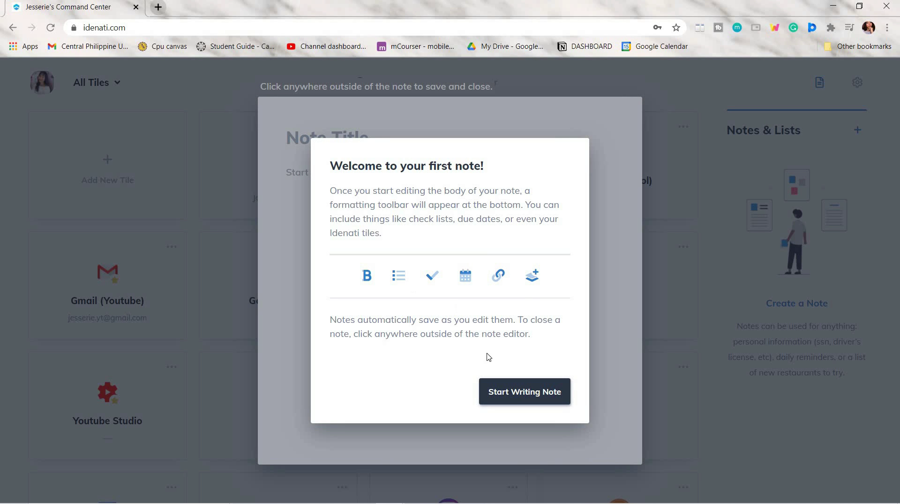
{"action": "left_click", "coordinate": [510, 403]}
{"action": "type", "text": "To do"}
{"action": "key", "text": "Return"}
Step: Add a 'Check canvas dashboard' checklist task linked to the Canvas tile and due February 16
{"action": "left_click", "coordinate": [475, 441]}
{"action": "type", "text": "Chech canvas dashboard"}
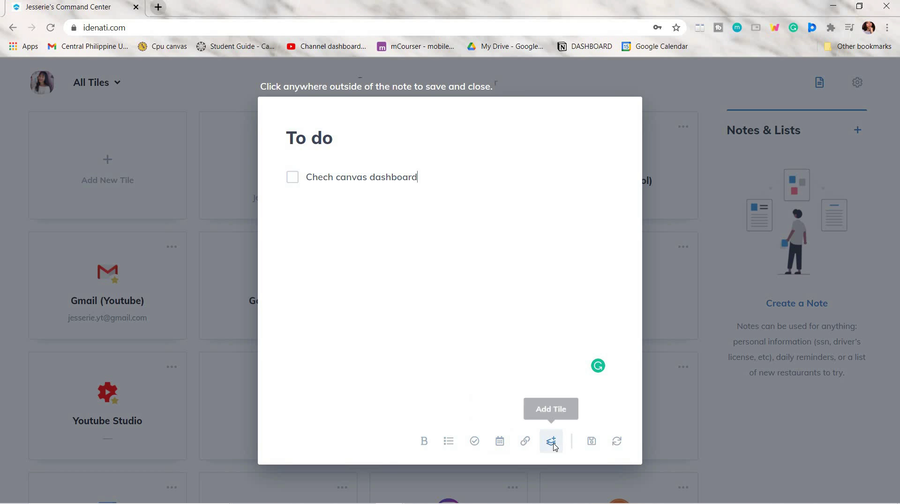
{"action": "left_click", "coordinate": [552, 441]}
{"action": "left_click", "coordinate": [375, 231]}
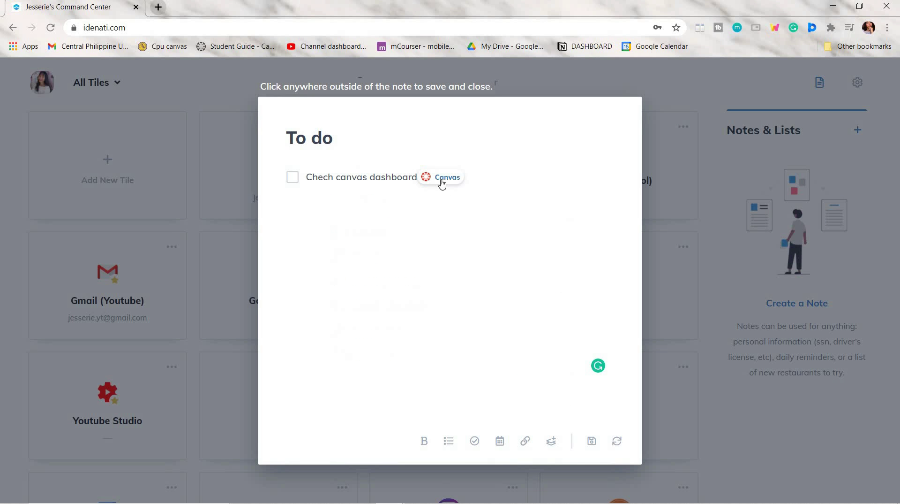
{"action": "left_click", "coordinate": [500, 441]}
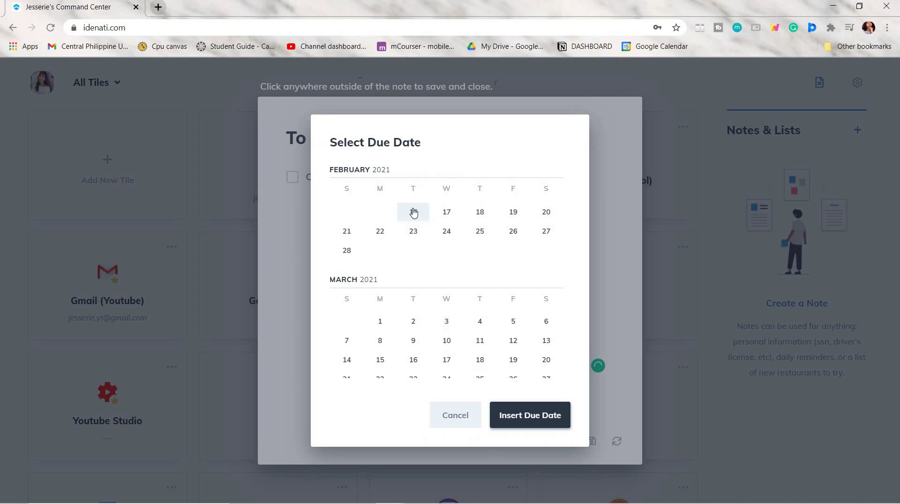
{"action": "left_click", "coordinate": [414, 212]}
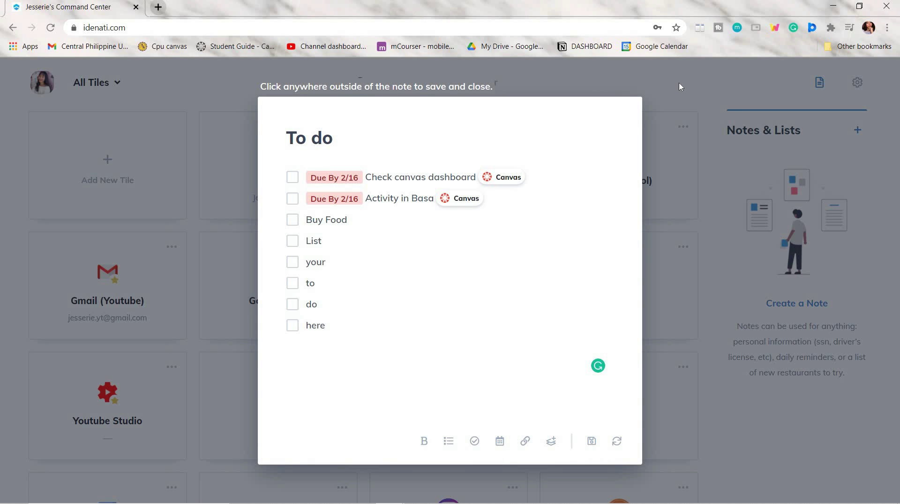
Step: Save the To do note, reopen it and tick off the Check canvas dashboard task
{"action": "left_click", "coordinate": [680, 82]}
{"action": "left_click", "coordinate": [791, 161]}
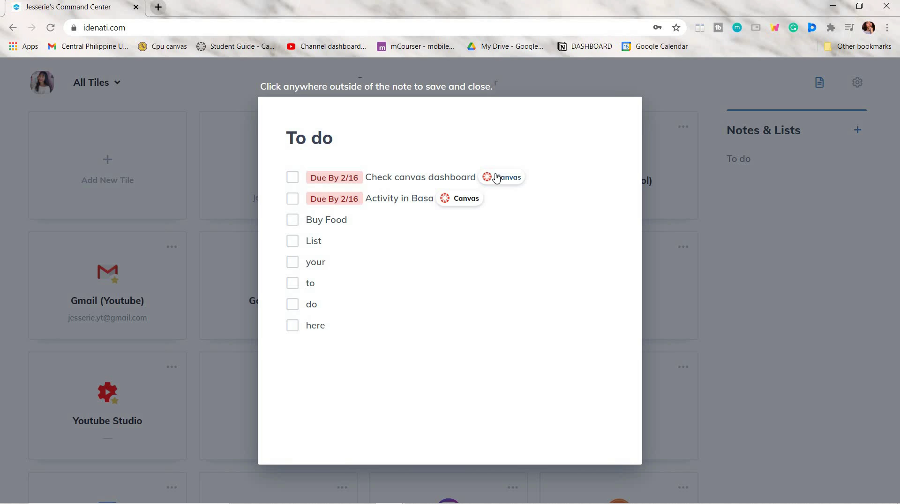
{"action": "left_click", "coordinate": [293, 177]}
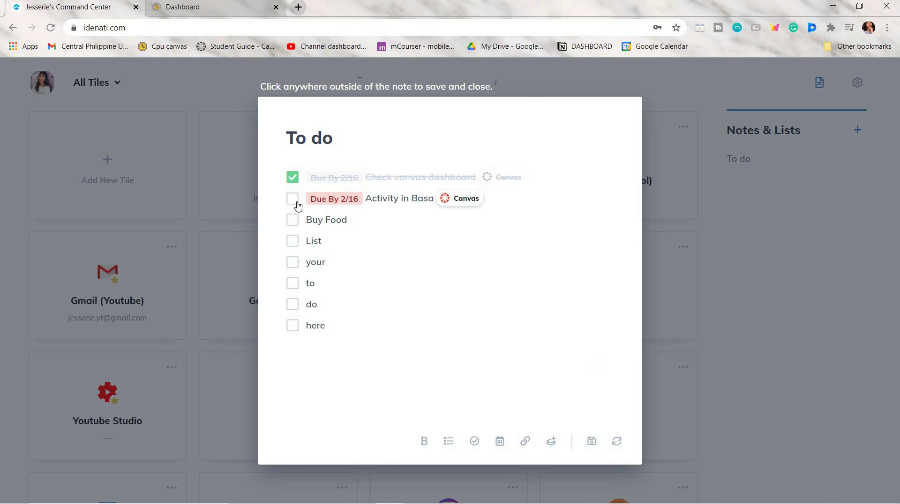
Step: Tick off the Activity in Basa task, then open Google Calendar from the bookmarks bar
{"action": "left_click", "coordinate": [294, 198]}
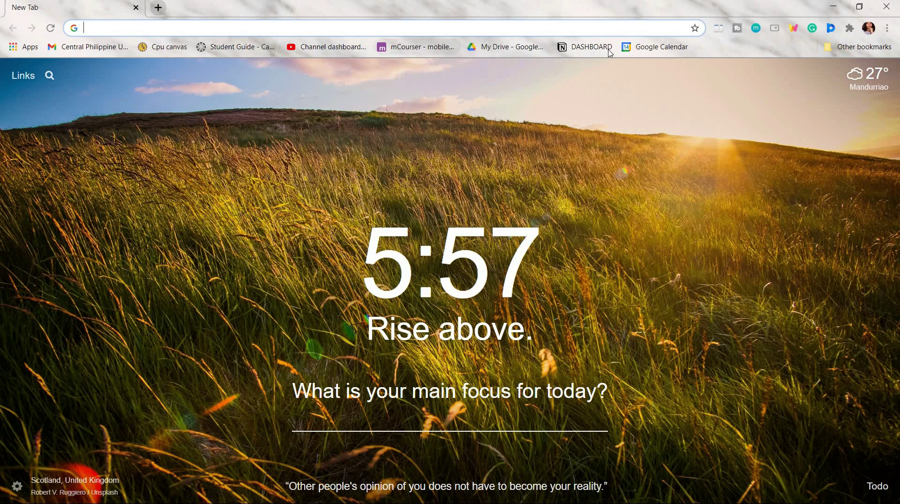
{"action": "left_click", "coordinate": [656, 47]}
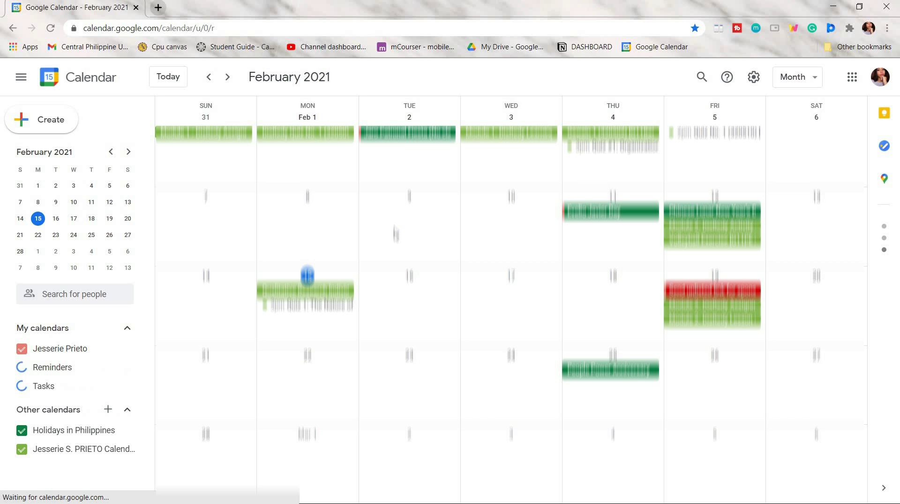
Step: Look at the From URL option for adding another calendar, then start an event on Wednesday, February 17
{"action": "scroll", "coordinate": [409, 215], "scroll_direction": "down", "scroll_amount": 1}
{"action": "scroll", "coordinate": [466, 248], "scroll_direction": "up", "scroll_amount": 1}
{"action": "scroll", "coordinate": [466, 249], "scroll_direction": "up", "scroll_amount": 1}
{"action": "scroll", "coordinate": [466, 249], "scroll_direction": "down", "scroll_amount": 1}
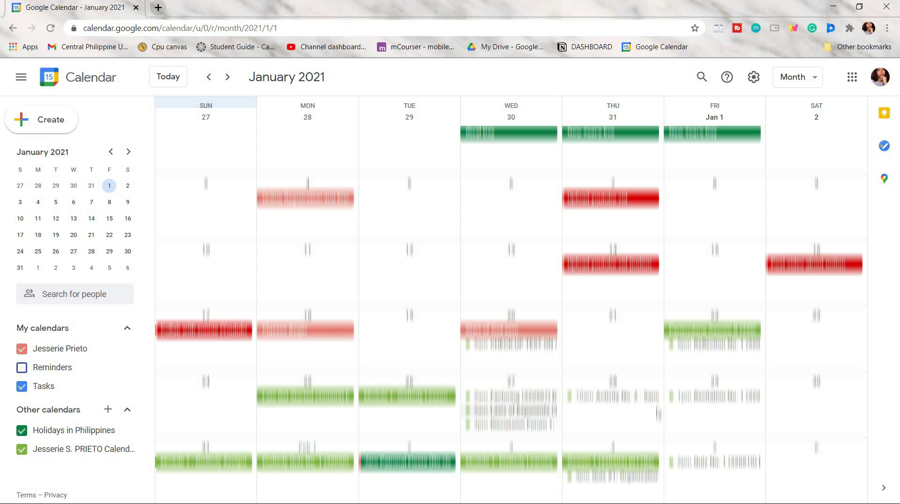
{"action": "scroll", "coordinate": [750, 335], "scroll_direction": "down", "scroll_amount": 1}
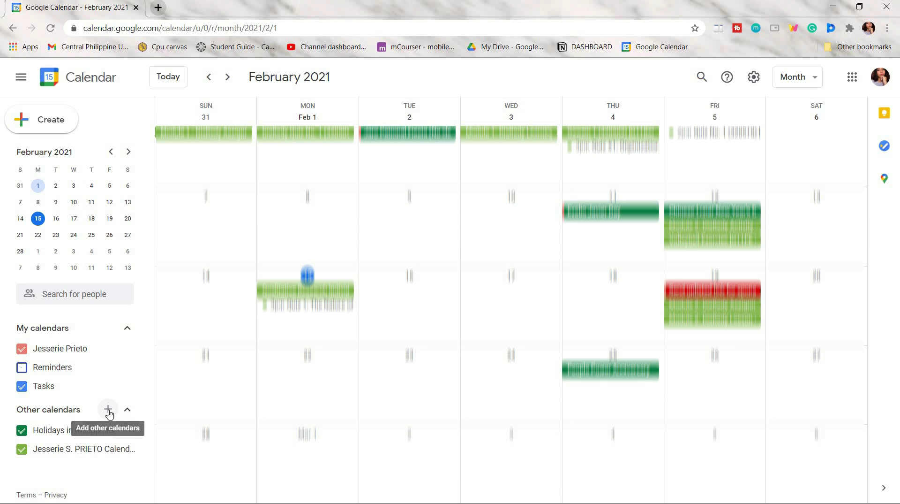
{"action": "left_click", "coordinate": [108, 410]}
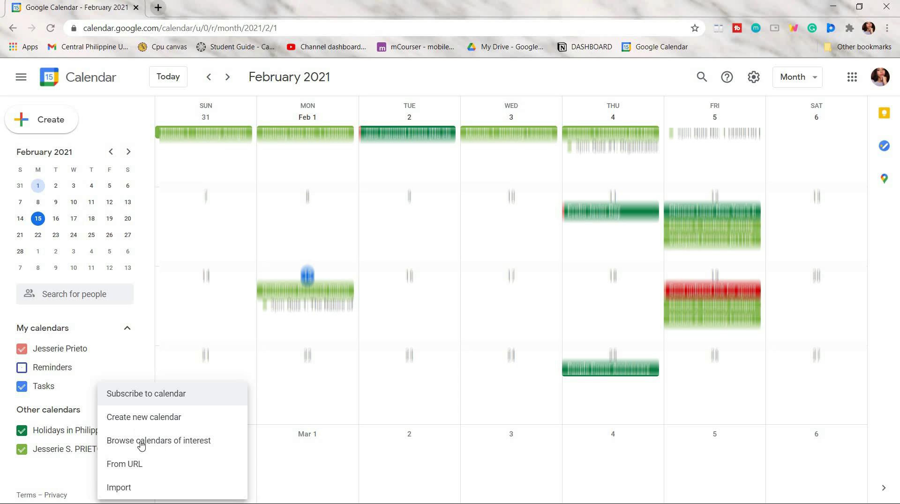
{"action": "left_click", "coordinate": [136, 466]}
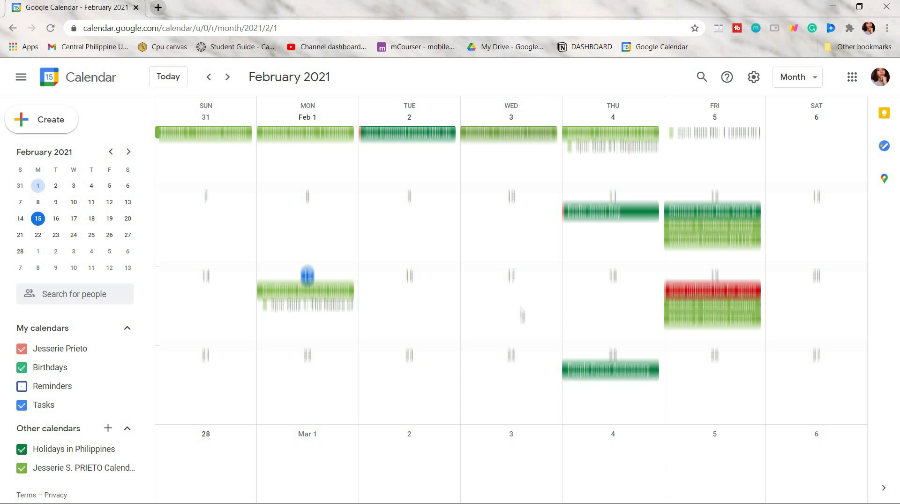
{"action": "left_click", "coordinate": [492, 292]}
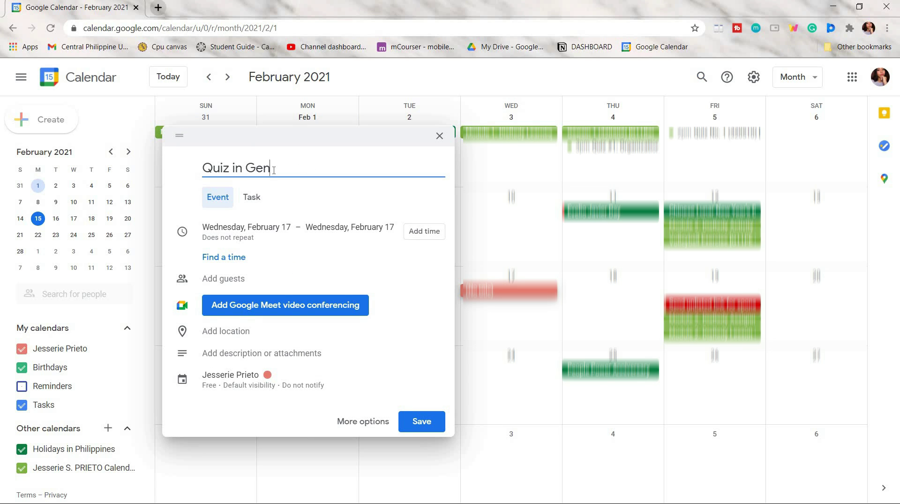
Step: Save 'Quiz in Gen chem' on February 17 starting at 9:00am
{"action": "left_click", "coordinate": [273, 169]}
{"action": "left_click", "coordinate": [423, 231]}
{"action": "left_click", "coordinate": [340, 227]}
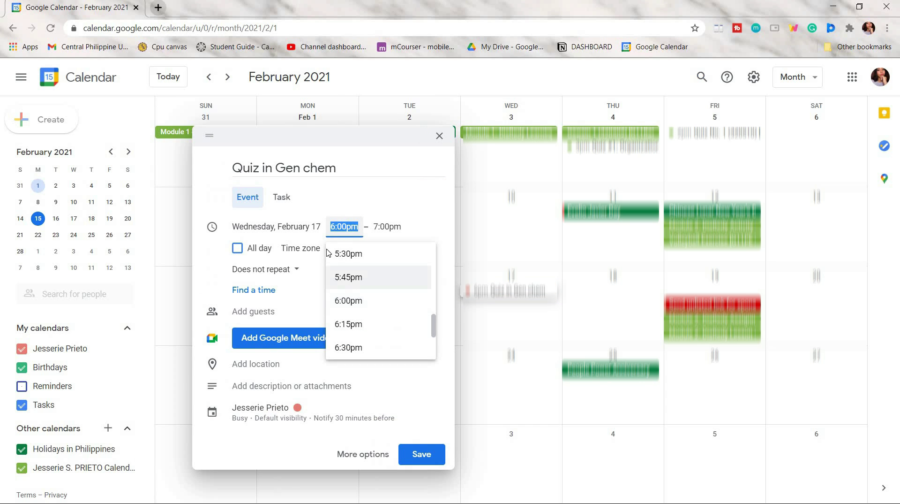
{"action": "scroll", "coordinate": [350, 286], "scroll_direction": "up", "scroll_amount": 15}
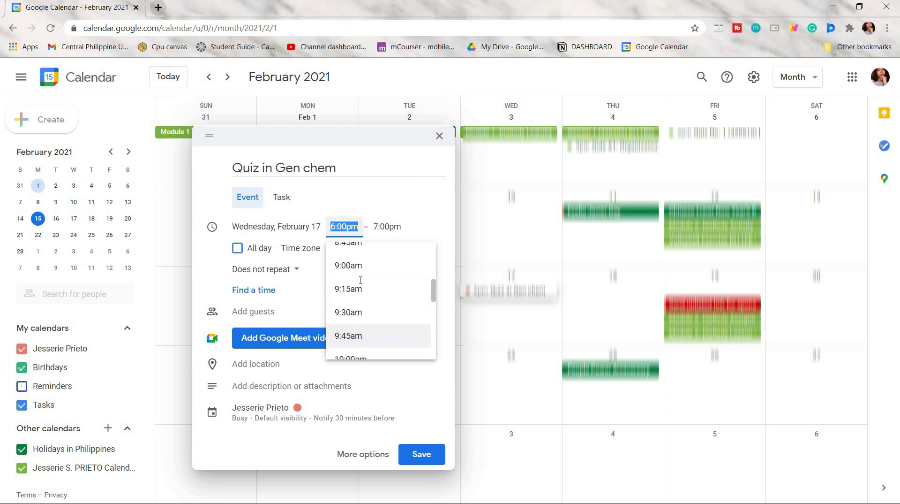
{"action": "left_click", "coordinate": [349, 276]}
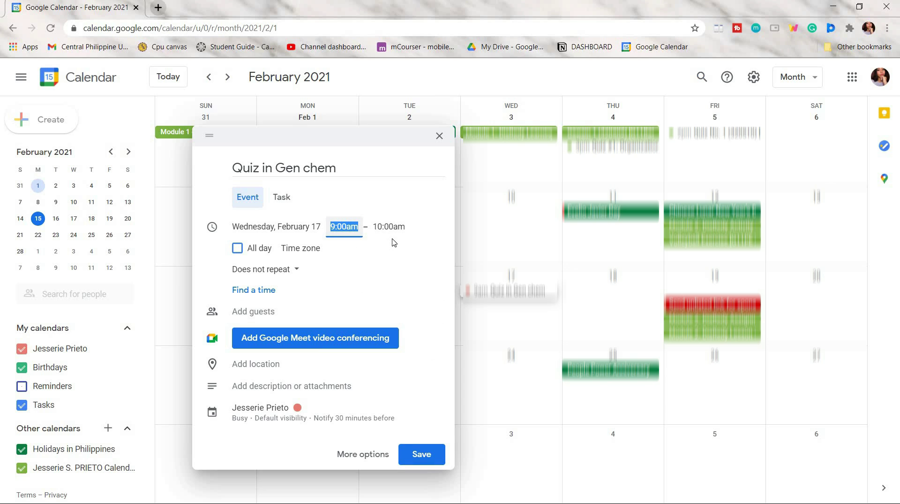
{"action": "left_click", "coordinate": [422, 454]}
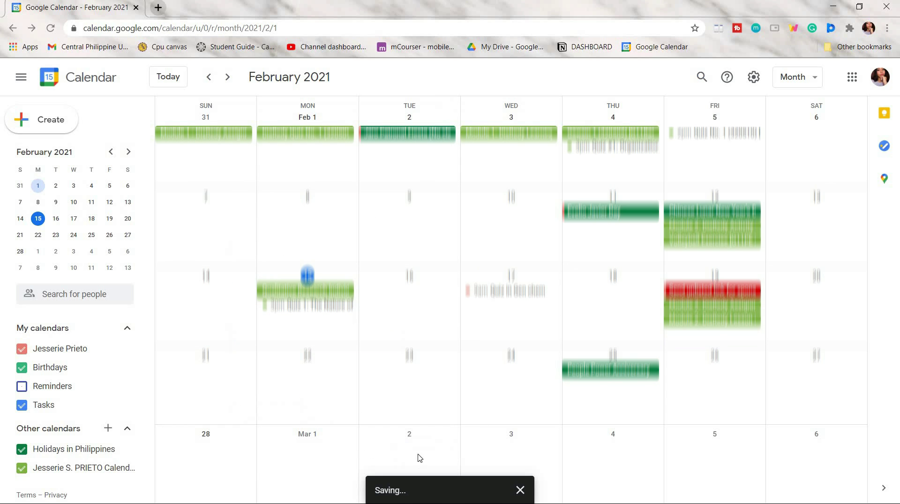
{"action": "left_click", "coordinate": [510, 291]}
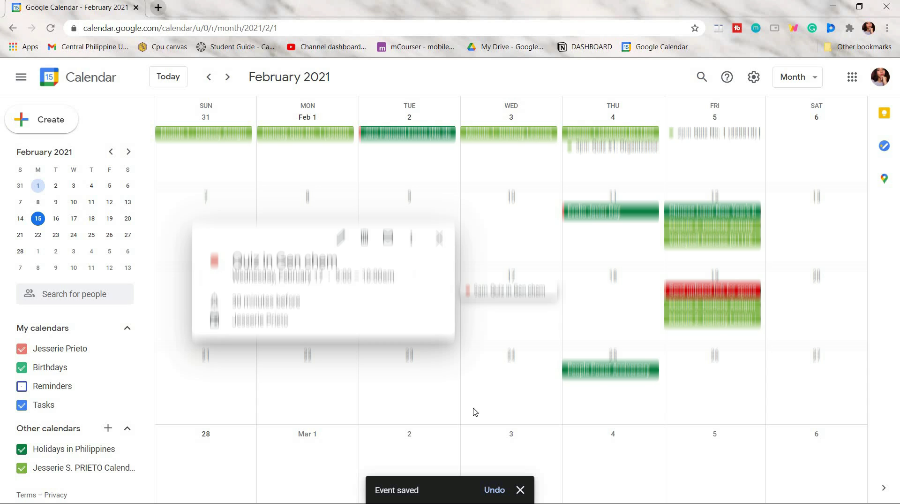
Step: Add a red (Tomato) 'Upload new video' event on Saturday, February 20
{"action": "left_click", "coordinate": [816, 296]}
{"action": "type", "text": "Upload new v"}
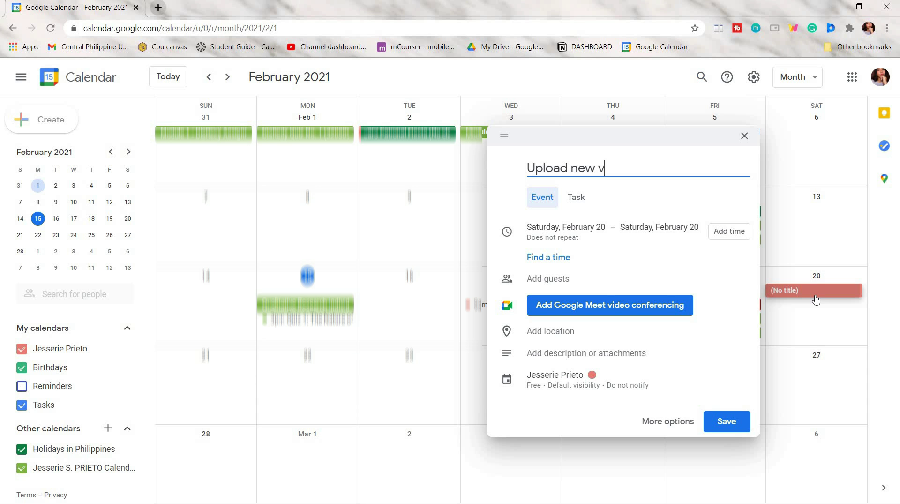
{"action": "type", "text": "ideo"}
{"action": "left_click", "coordinate": [592, 375]}
{"action": "left_click", "coordinate": [727, 460]}
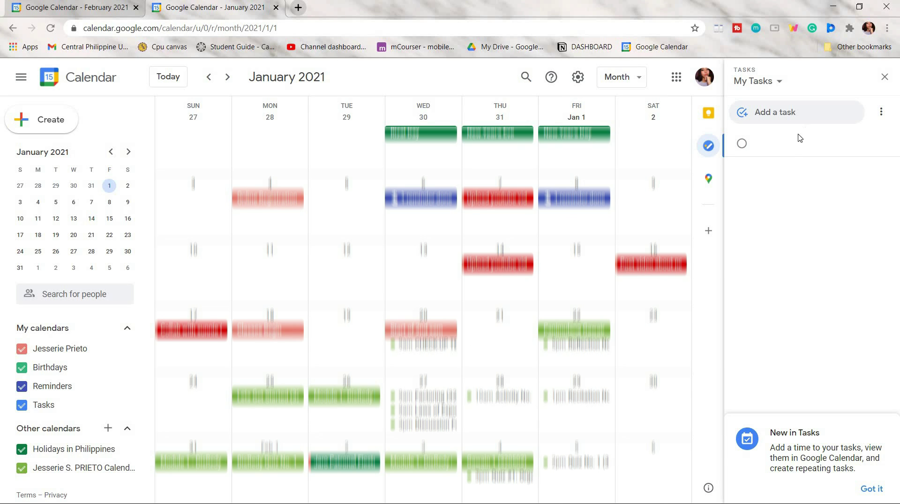
Step: Save an all-day 'Make video' event spanning February 15–18
{"action": "left_click", "coordinate": [885, 77]}
{"action": "left_click", "coordinate": [884, 114]}
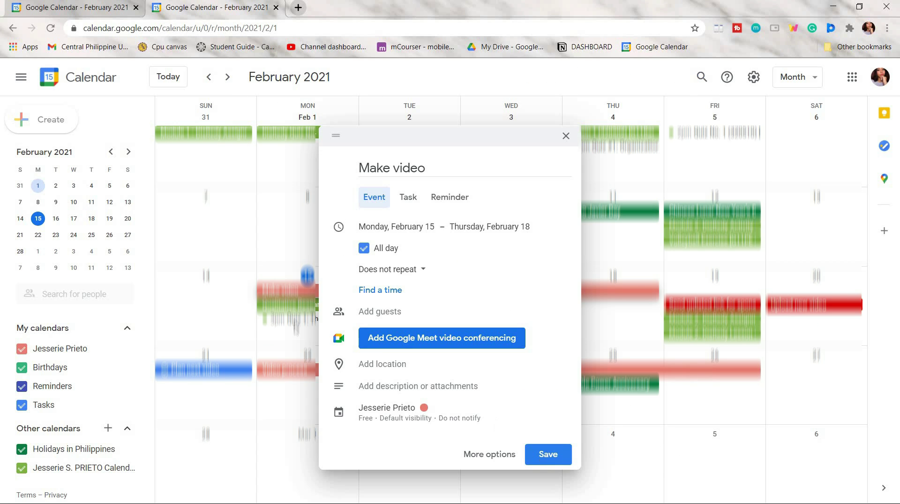
{"action": "key", "text": "Return"}
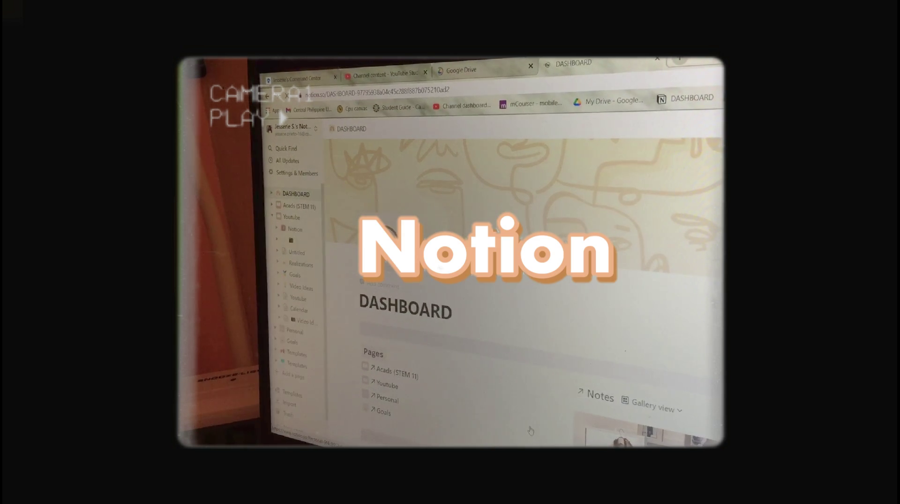
Step: Browse the Notion DASHBOARD's Pages list and open Acads (STEM 11)
{"action": "scroll", "coordinate": [531, 430], "scroll_direction": "down", "scroll_amount": 5}
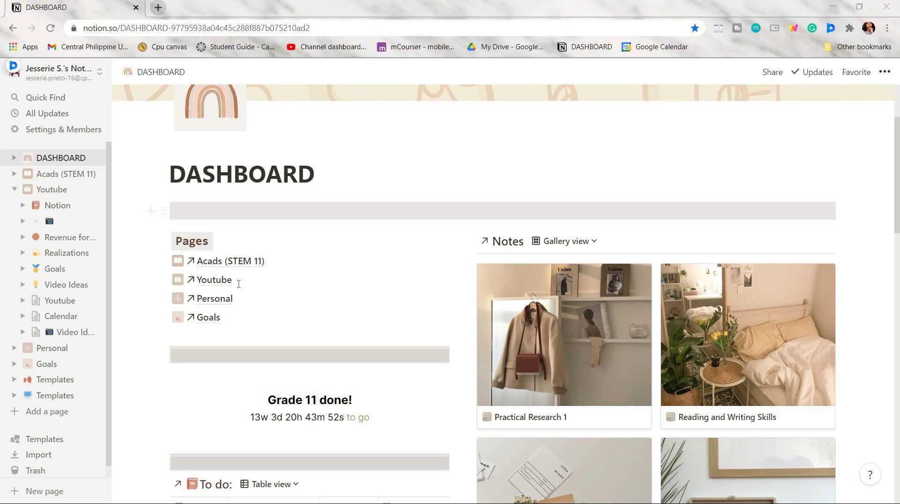
{"action": "scroll", "coordinate": [263, 282], "scroll_direction": "down", "scroll_amount": 4}
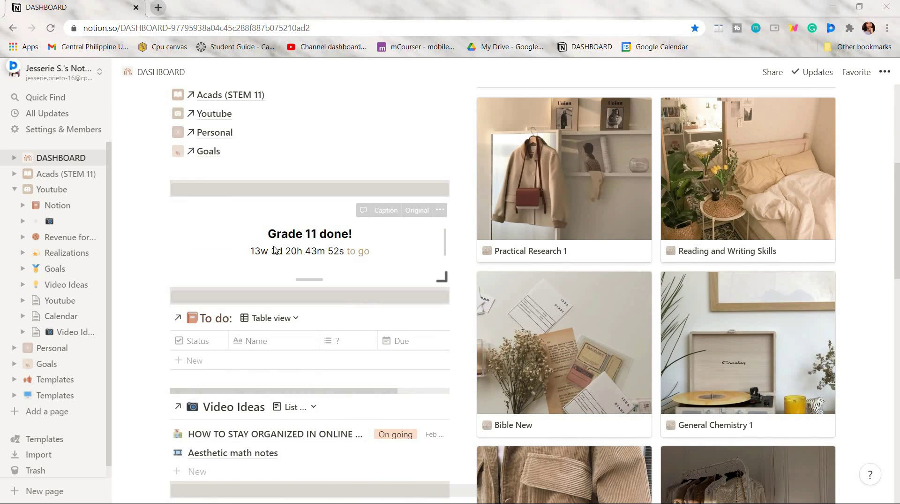
{"action": "scroll", "coordinate": [293, 200], "scroll_direction": "down", "scroll_amount": 3}
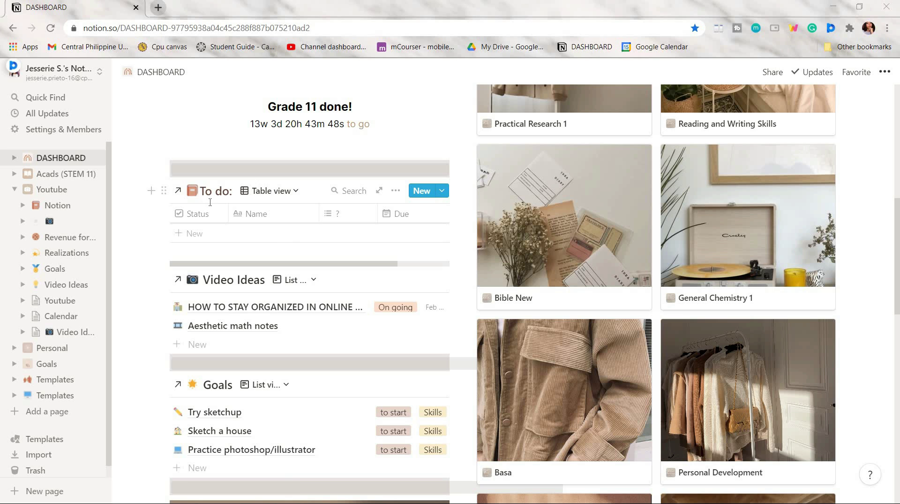
{"action": "scroll", "coordinate": [415, 215], "scroll_direction": "down", "scroll_amount": 1}
{"action": "scroll", "coordinate": [356, 211], "scroll_direction": "down", "scroll_amount": 3}
{"action": "scroll", "coordinate": [391, 210], "scroll_direction": "up", "scroll_amount": 9}
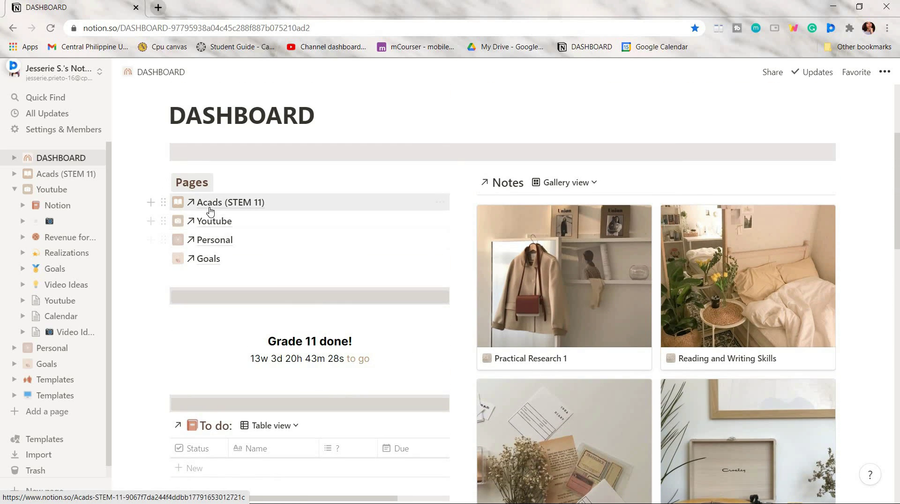
{"action": "left_click", "coordinate": [210, 211]}
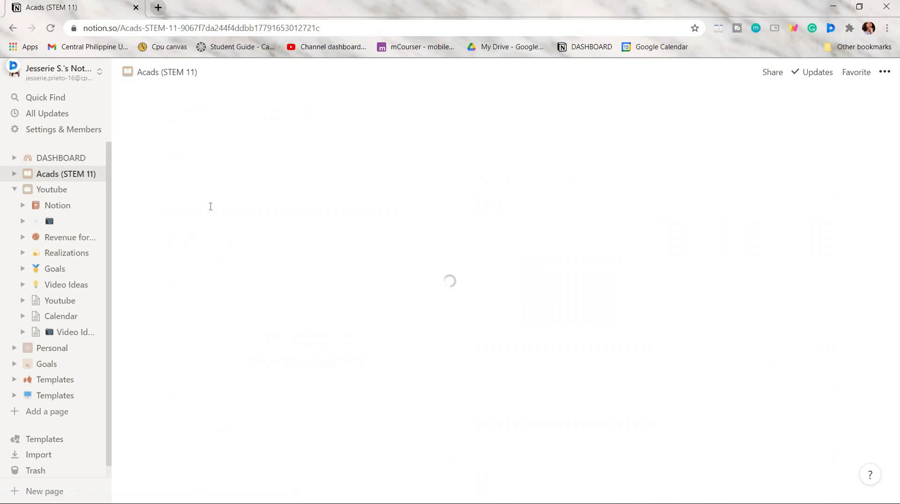
Step: Expand Performance tasks/Output and change the Project task's subject from Chem1 to DisRedy
{"action": "scroll", "coordinate": [477, 317], "scroll_direction": "down", "scroll_amount": 3}
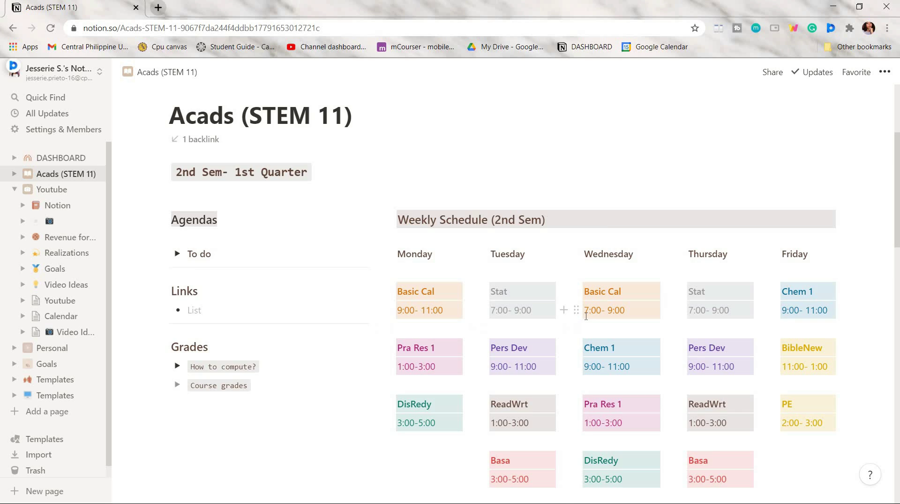
{"action": "scroll", "coordinate": [222, 248], "scroll_direction": "down", "scroll_amount": 3}
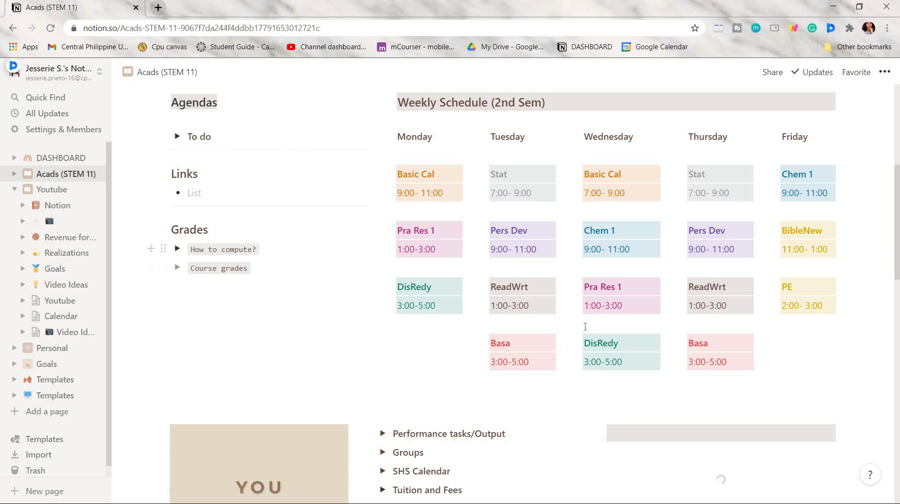
{"action": "scroll", "coordinate": [387, 262], "scroll_direction": "down", "scroll_amount": 4}
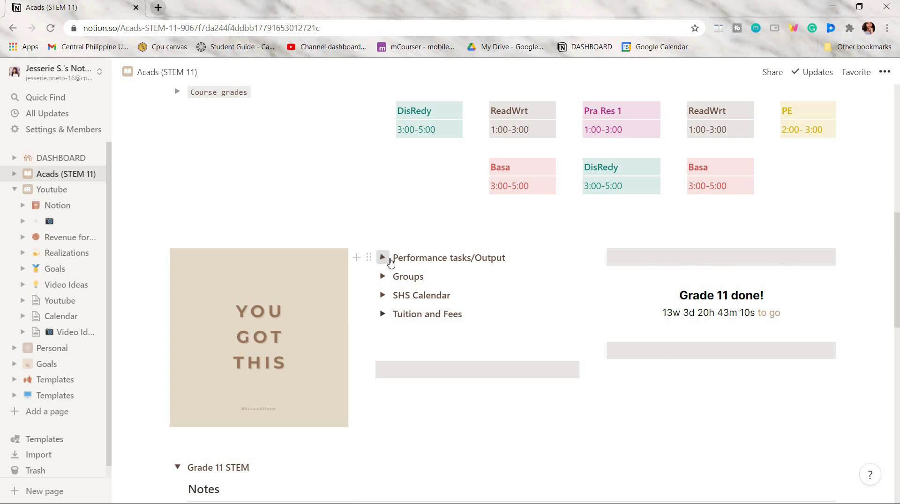
{"action": "left_click", "coordinate": [382, 257]}
{"action": "left_click", "coordinate": [543, 316]}
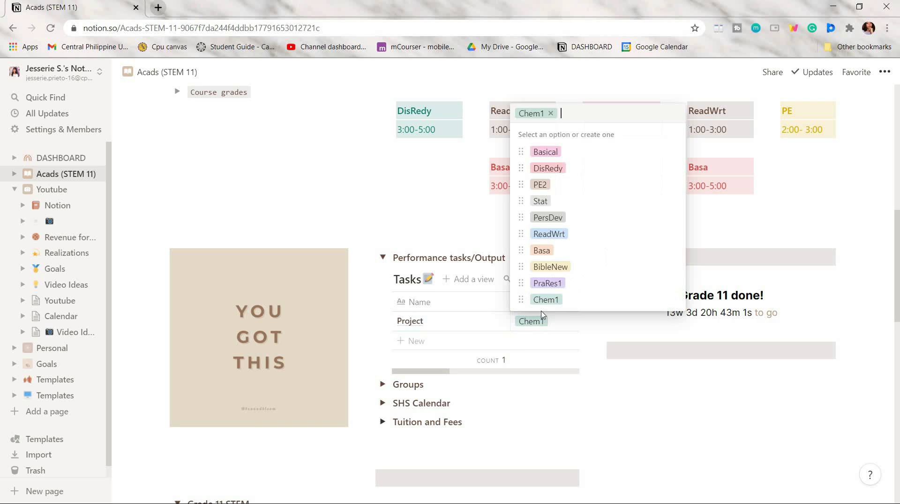
{"action": "left_click", "coordinate": [549, 168]}
Step: Set the Project task's deadline to March 12, 2021
{"action": "left_click_drag", "start_coordinate": [411, 370], "coordinate": [494, 371]}
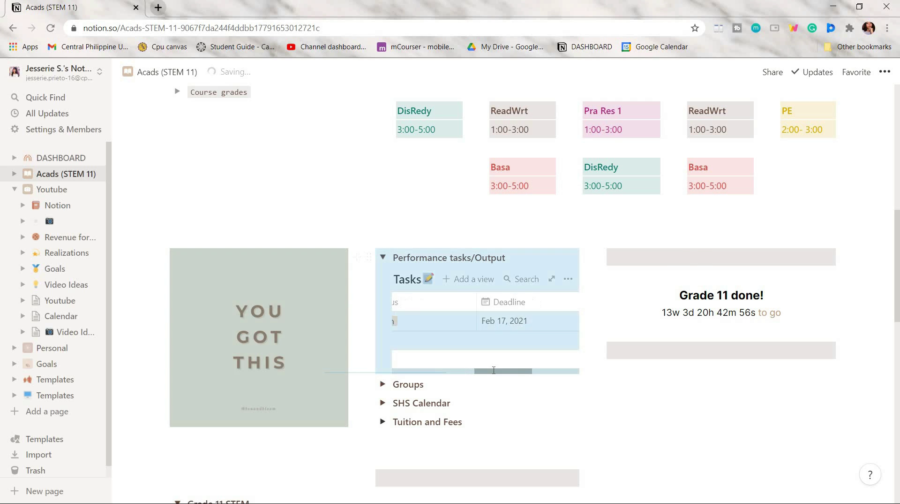
{"action": "left_click", "coordinate": [483, 321]}
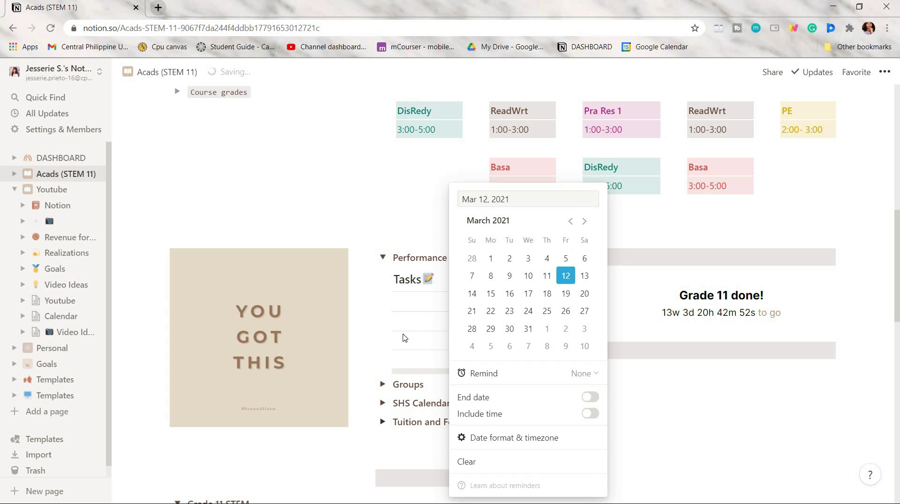
{"action": "key", "text": "Escape"}
{"action": "scroll", "coordinate": [539, 361], "scroll_direction": "left", "scroll_amount": 5}
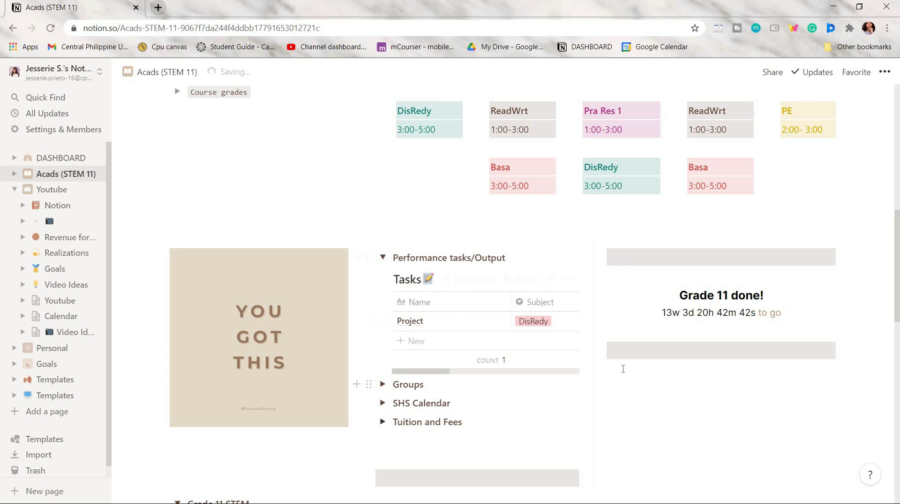
{"action": "scroll", "coordinate": [624, 369], "scroll_direction": "down", "scroll_amount": 7}
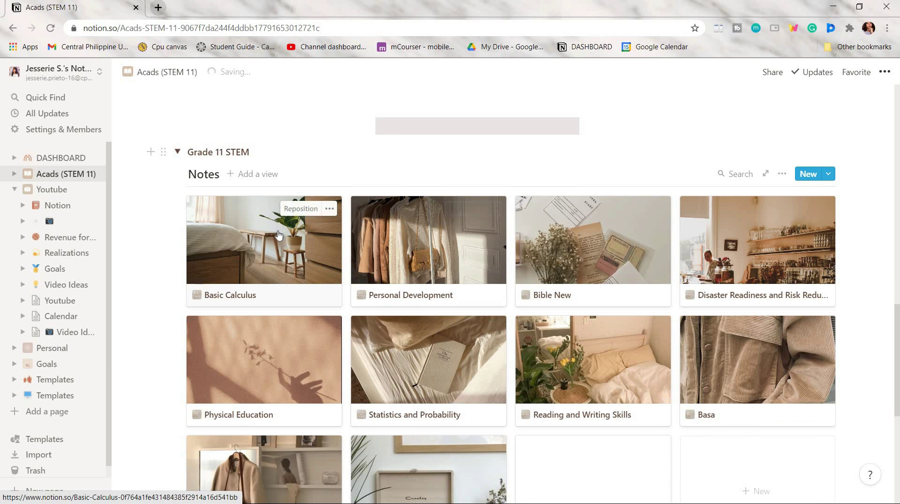
{"action": "left_click", "coordinate": [278, 235]}
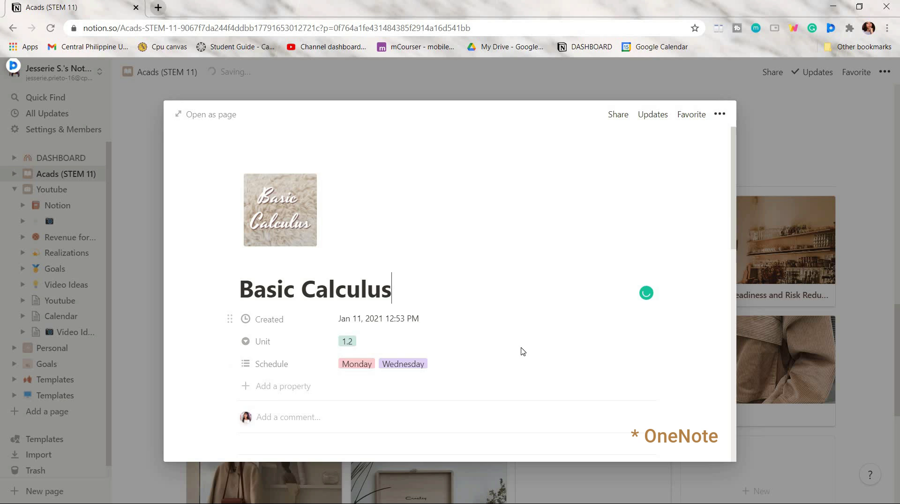
{"action": "scroll", "coordinate": [502, 359], "scroll_direction": "down", "scroll_amount": 8}
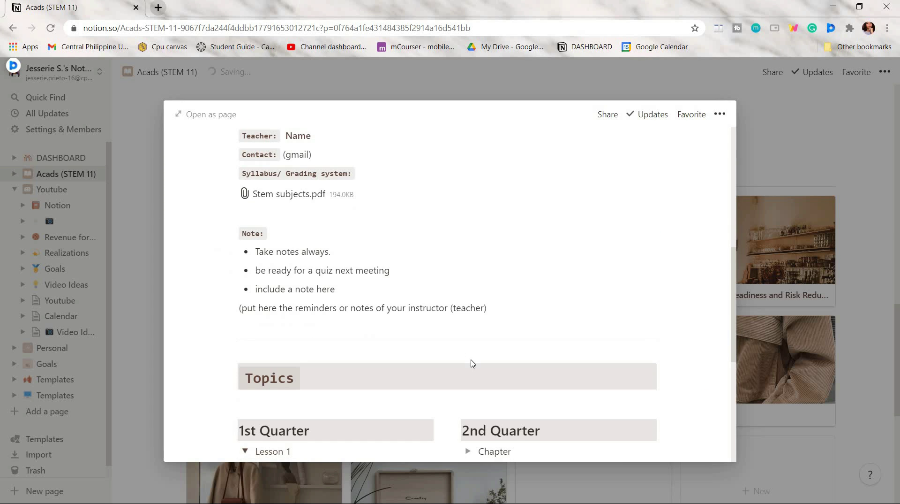
{"action": "scroll", "coordinate": [472, 363], "scroll_direction": "down", "scroll_amount": 6}
{"action": "scroll", "coordinate": [472, 362], "scroll_direction": "up", "scroll_amount": 6}
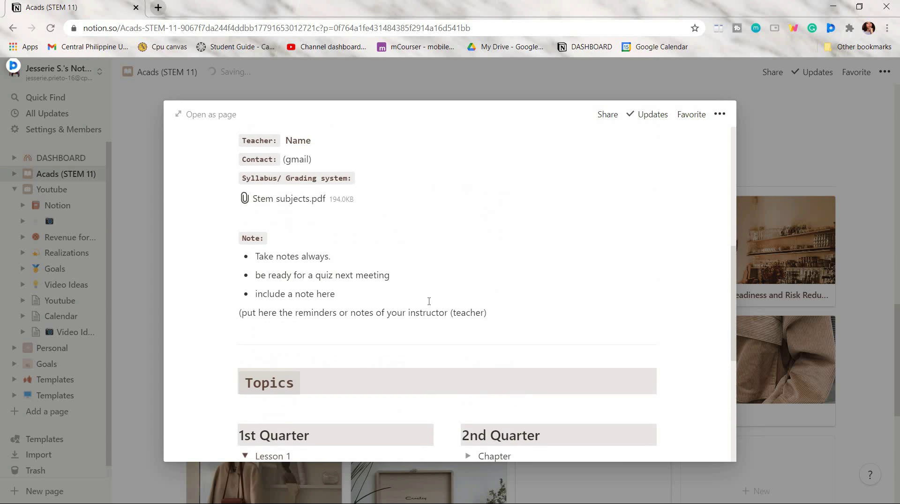
{"action": "key", "text": "Escape"}
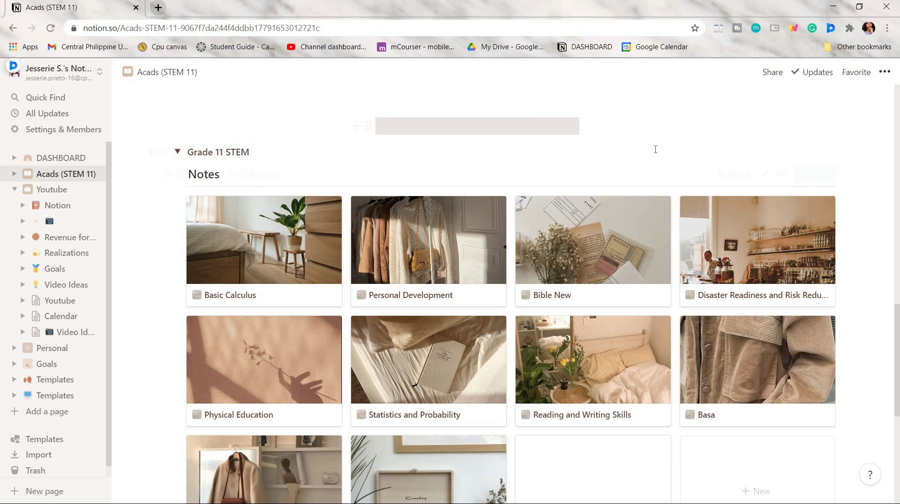
{"action": "scroll", "coordinate": [680, 169], "scroll_direction": "up", "scroll_amount": 12}
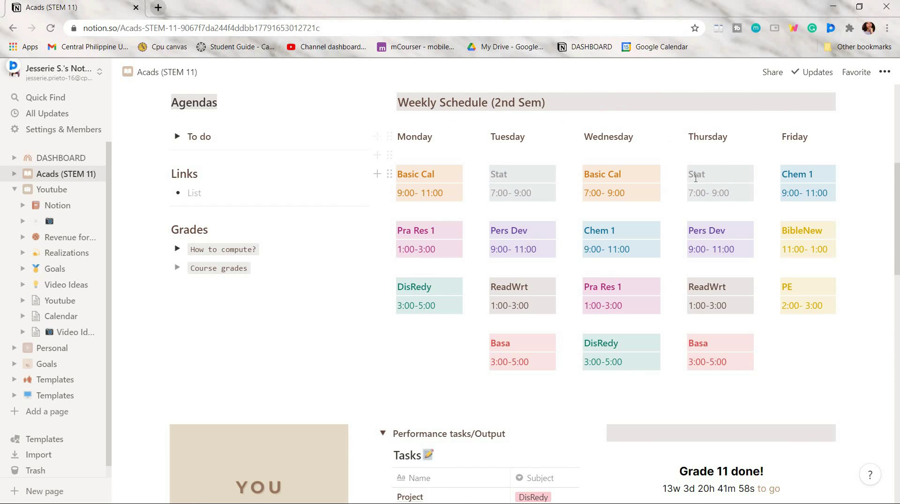
{"action": "scroll", "coordinate": [549, 145], "scroll_direction": "up", "scroll_amount": 4}
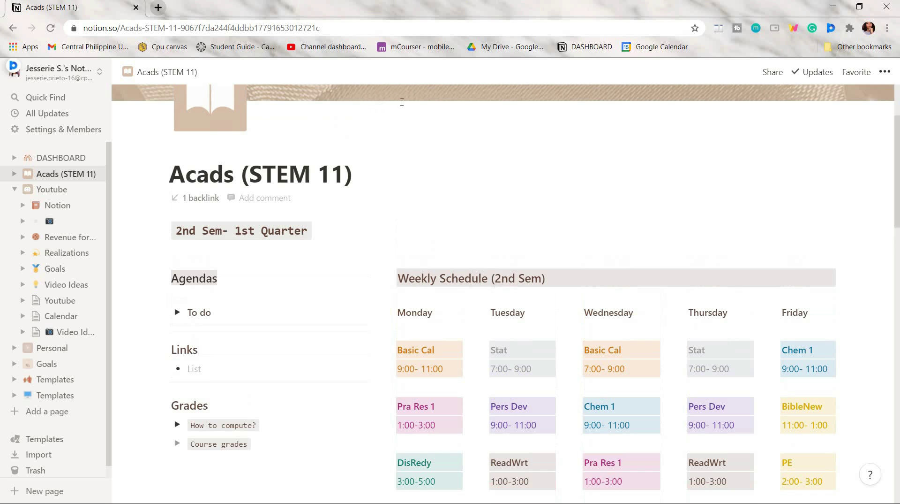
{"action": "scroll", "coordinate": [659, 177], "scroll_direction": "up", "scroll_amount": 3}
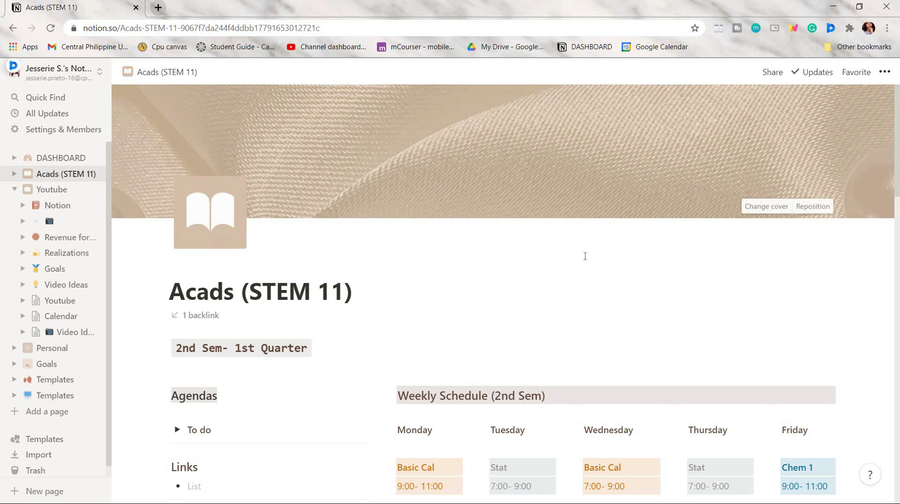
{"action": "scroll", "coordinate": [469, 272], "scroll_direction": "down", "scroll_amount": 15}
{"action": "scroll", "coordinate": [376, 284], "scroll_direction": "up", "scroll_amount": 12}
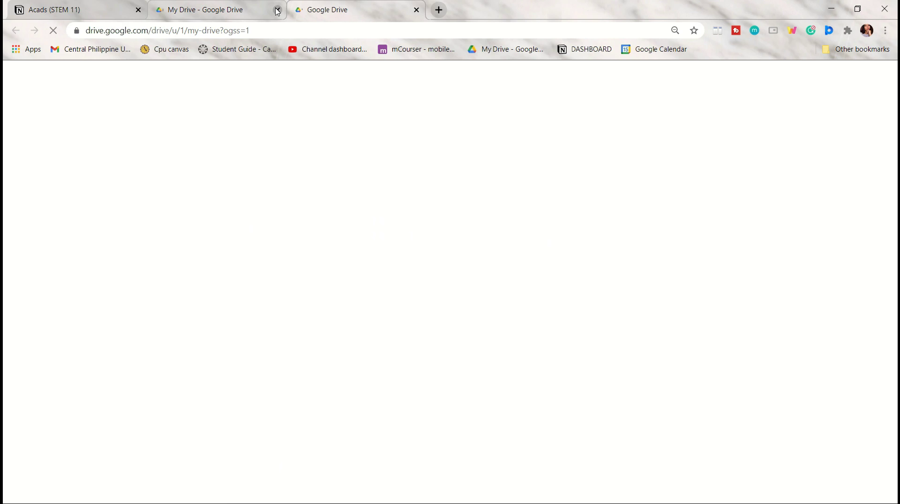
Step: Close the duplicate Drive tab, check storage, then open SCHOOL and glance into GRADE 11- 1st Sem
{"action": "left_click", "coordinate": [278, 10]}
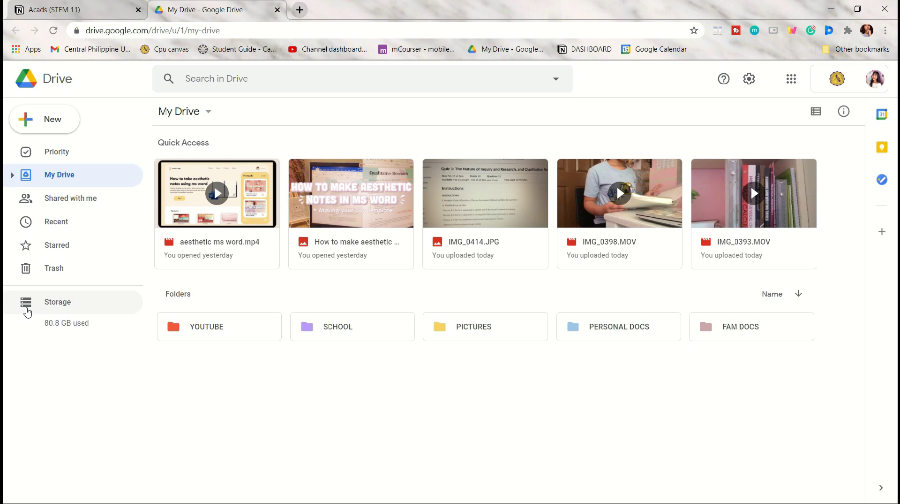
{"action": "left_click", "coordinate": [28, 312]}
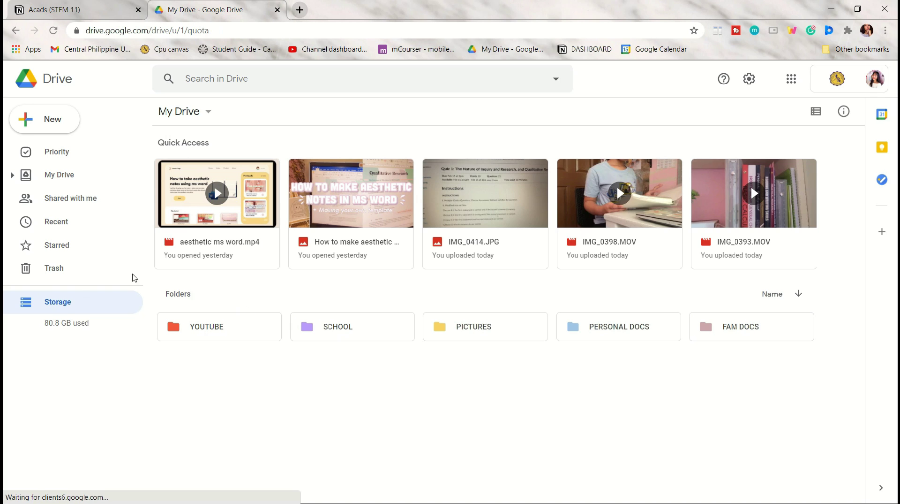
{"action": "key", "text": "alt+Left"}
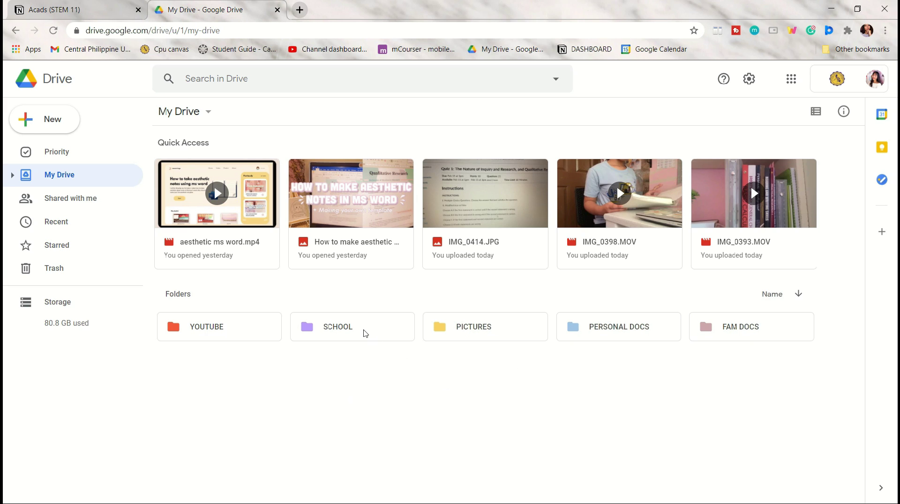
{"action": "double_click", "coordinate": [365, 333]}
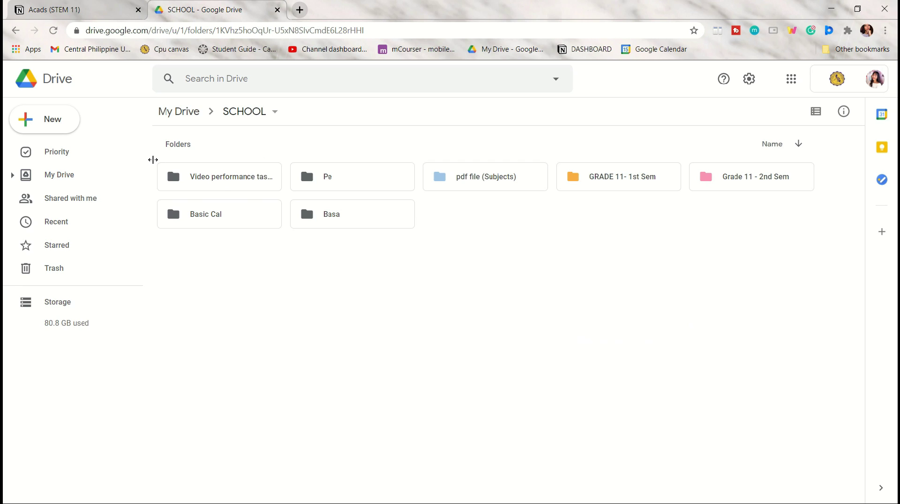
{"action": "double_click", "coordinate": [620, 180]}
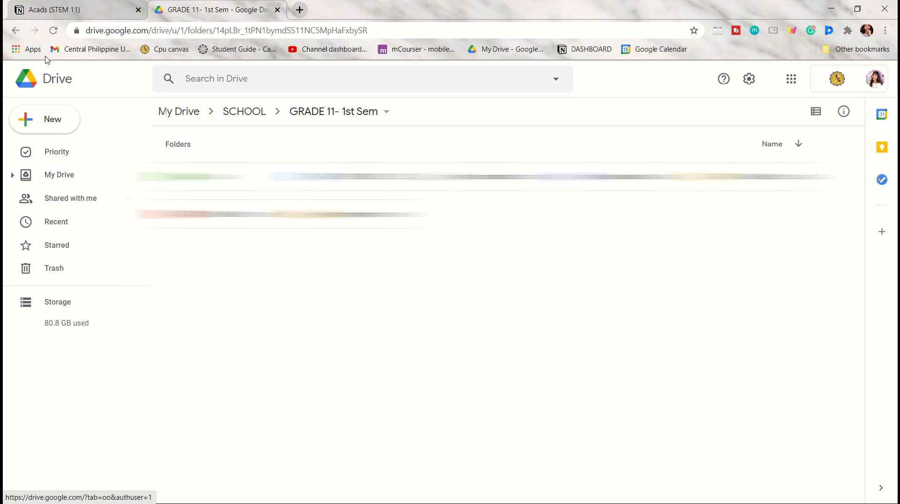
{"action": "left_click", "coordinate": [19, 32]}
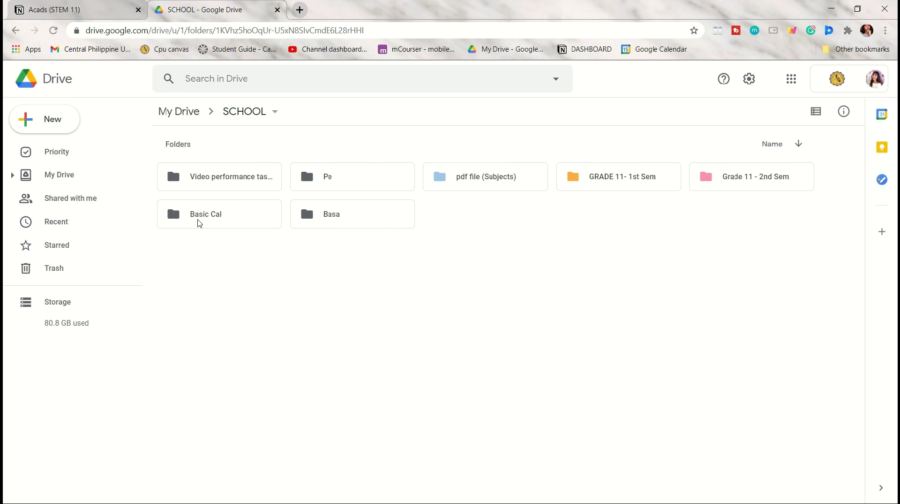
Step: Create a 'DisReady' folder inside SCHOOL and open it
{"action": "left_click", "coordinate": [68, 123]}
{"action": "left_click", "coordinate": [75, 126]}
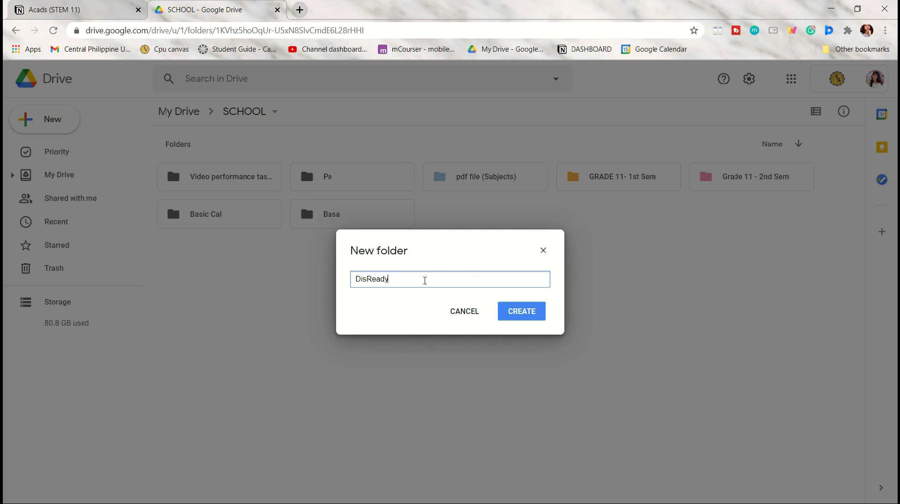
{"action": "type", "text": "DisReady"}
{"action": "key", "text": "Return"}
{"action": "double_click", "coordinate": [221, 215]}
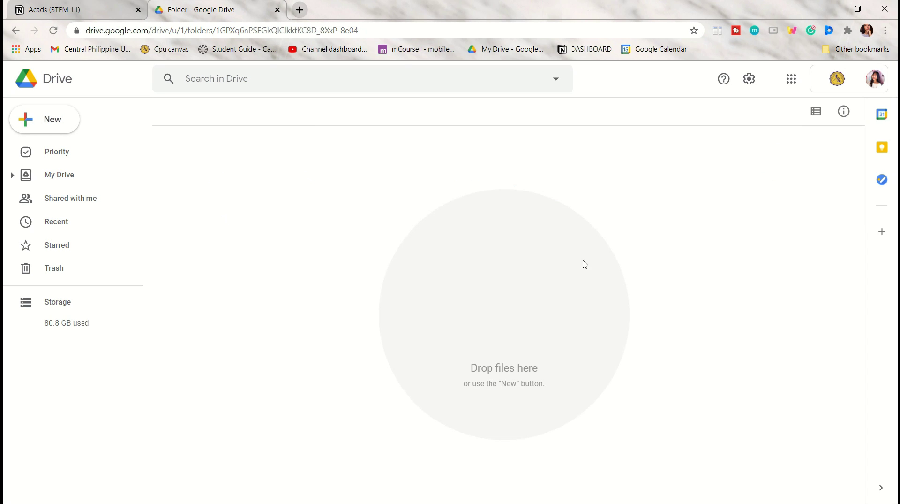
Step: Create a 'Modules' subfolder inside DisReady and open it
{"action": "left_click", "coordinate": [63, 131]}
{"action": "left_click", "coordinate": [142, 132]}
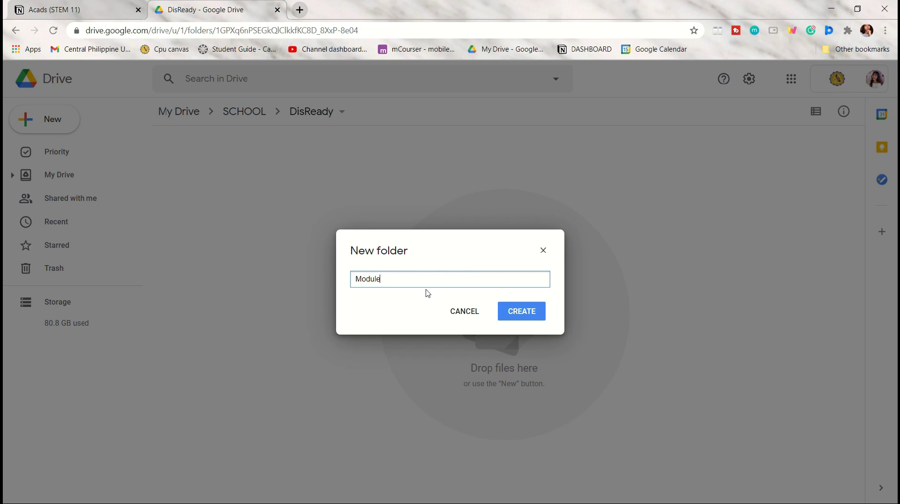
{"action": "key", "text": "Return"}
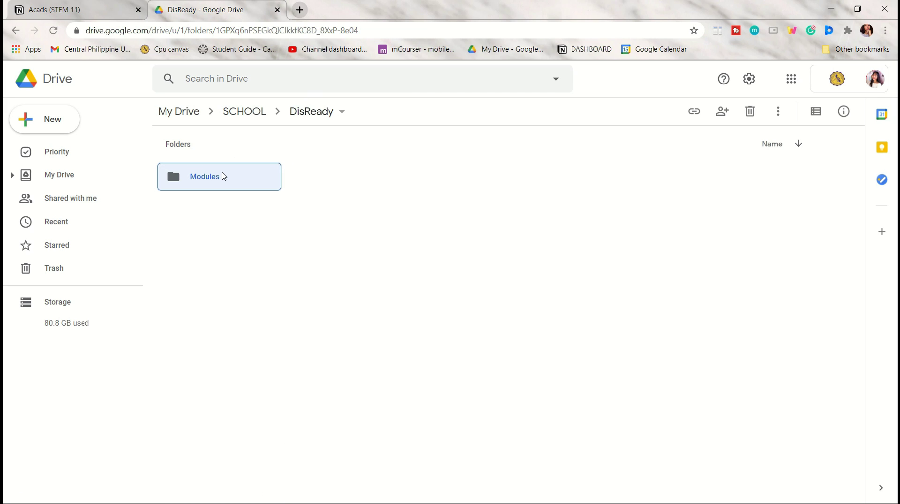
{"action": "double_click", "coordinate": [235, 179]}
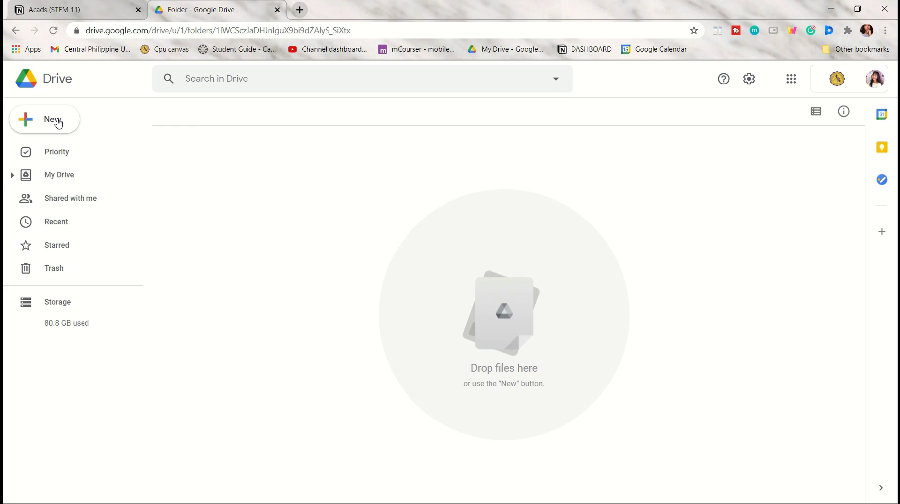
Step: Choose the local DisRedy\Modules folder for a folder upload
{"action": "left_click", "coordinate": [59, 123]}
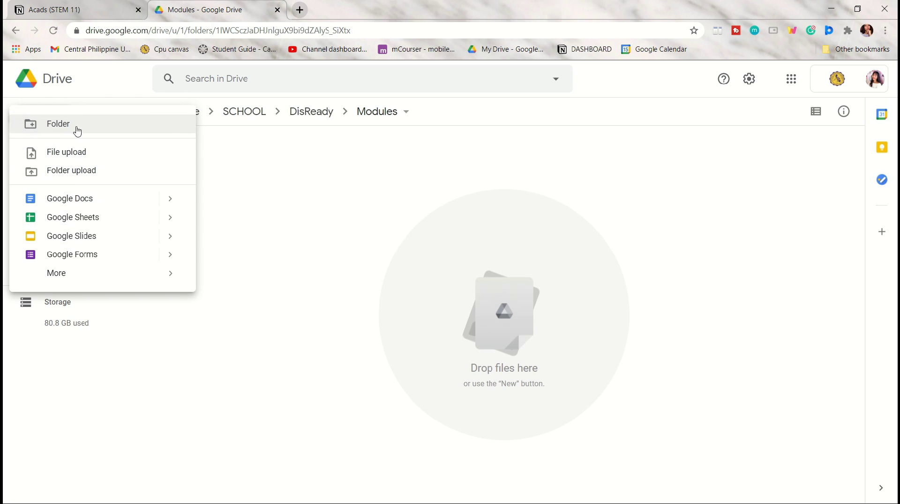
{"action": "left_click", "coordinate": [99, 175]}
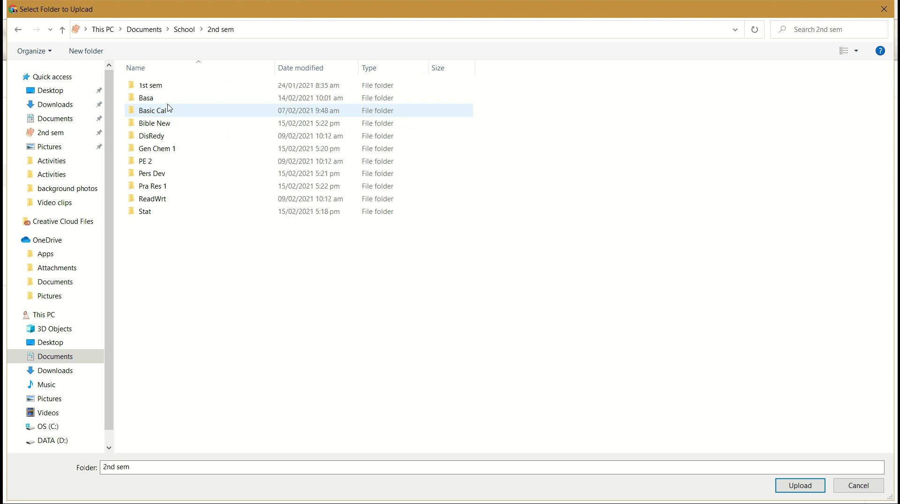
{"action": "double_click", "coordinate": [171, 140]}
{"action": "left_click", "coordinate": [197, 98]}
Step: Confirm uploading the 7 module files, then browse into GRADE 11- 1st Sem's 1st Quarter folder
{"action": "left_click", "coordinate": [807, 485]}
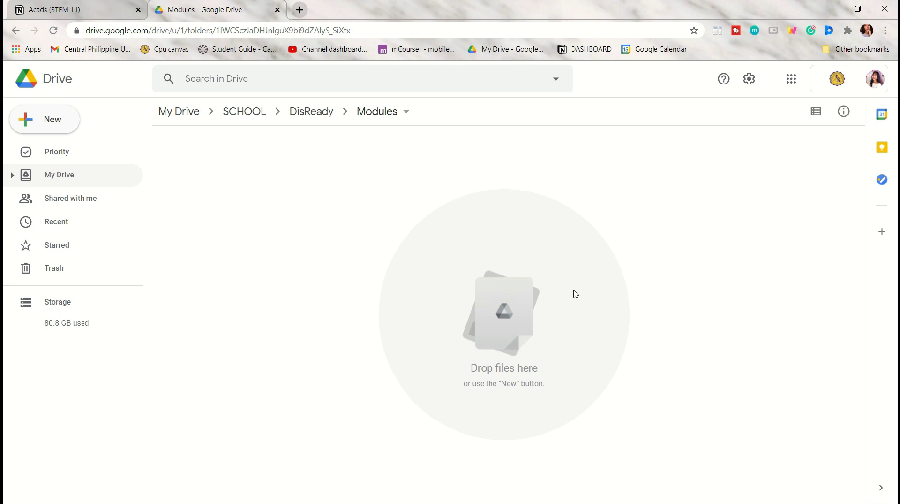
{"action": "key", "text": "Return"}
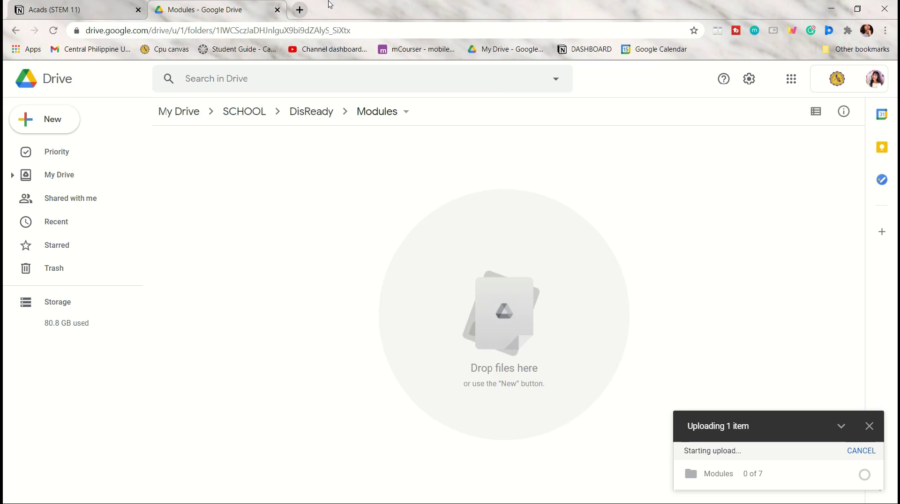
{"action": "left_click", "coordinate": [244, 111]}
{"action": "double_click", "coordinate": [655, 180]}
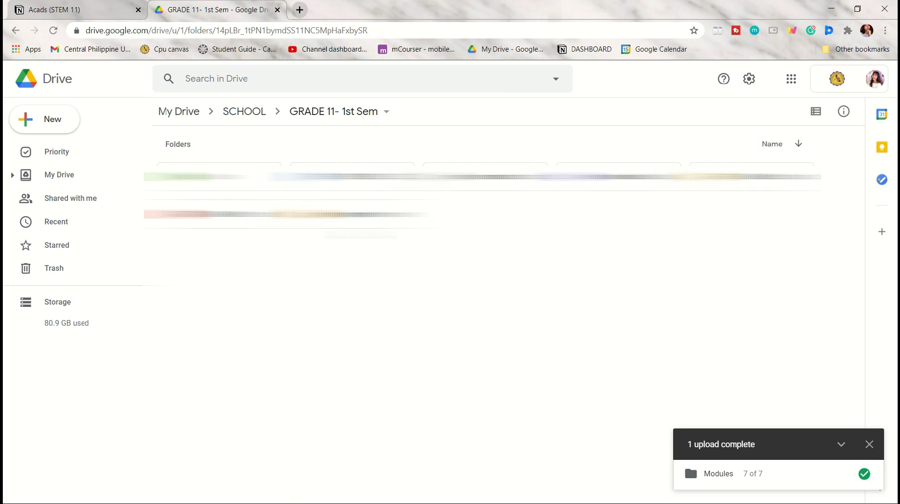
{"action": "double_click", "coordinate": [221, 214]}
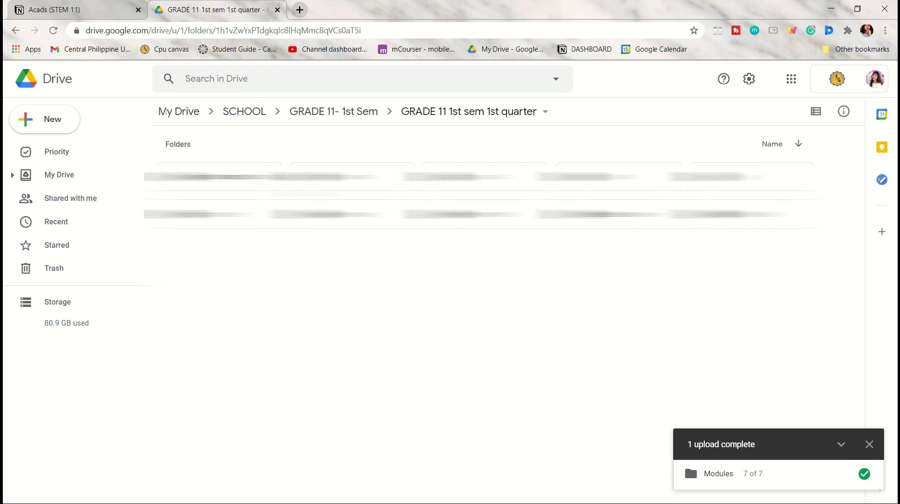
{"action": "double_click", "coordinate": [364, 175]}
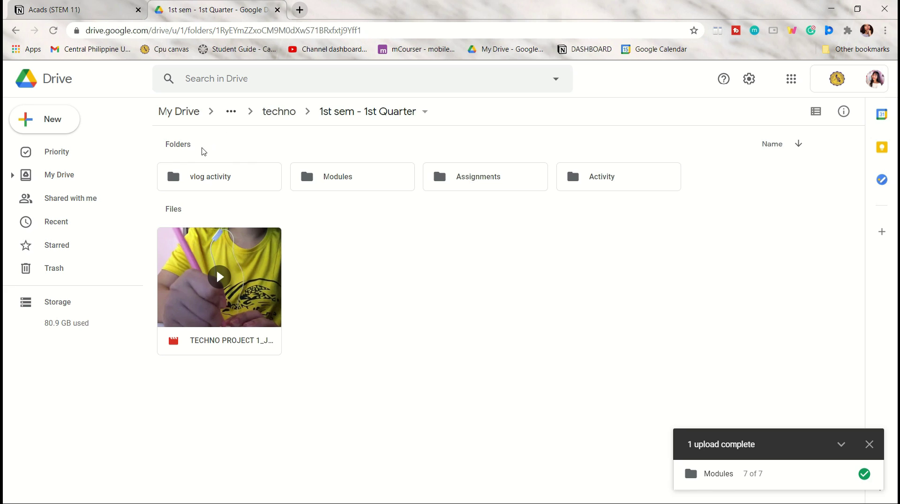
Step: Open the uploaded Modules folder to check its files, then return to SCHOOL
{"action": "left_click", "coordinate": [736, 475]}
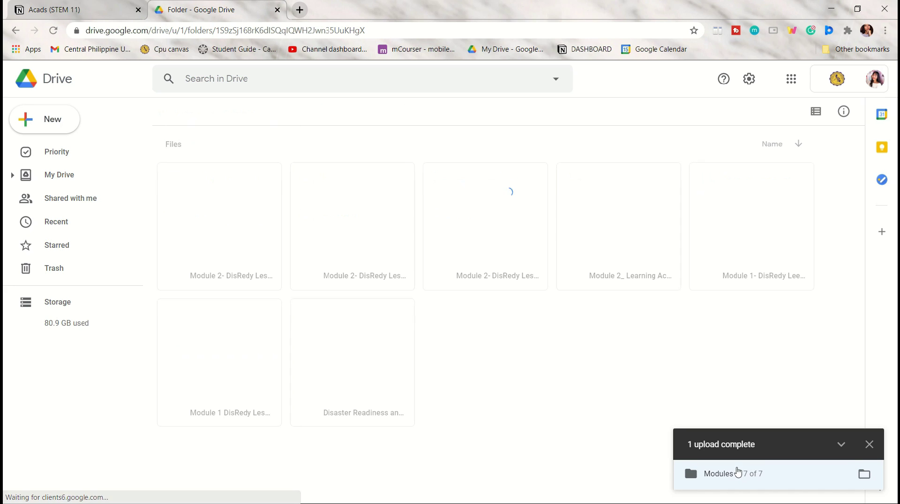
{"action": "left_click", "coordinate": [231, 111]}
{"action": "left_click", "coordinate": [255, 120]}
{"action": "left_click", "coordinate": [254, 119]}
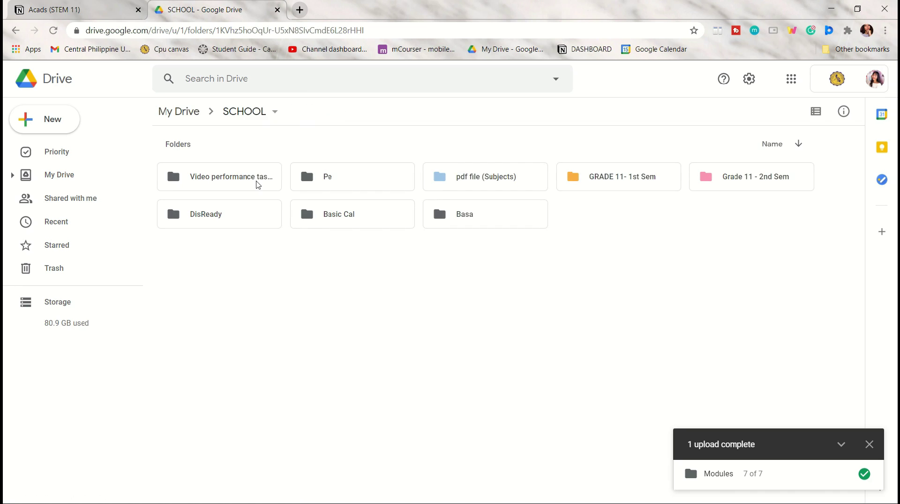